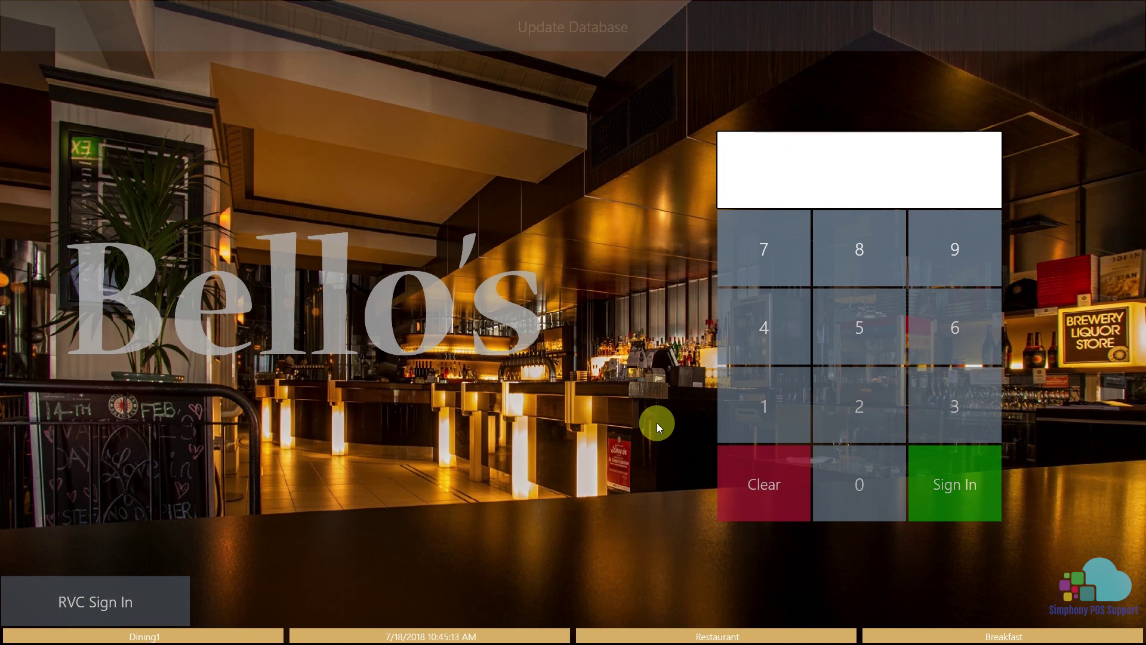
Sign in and begin a new check for table 1 with 1 guest
left_click(754, 424)
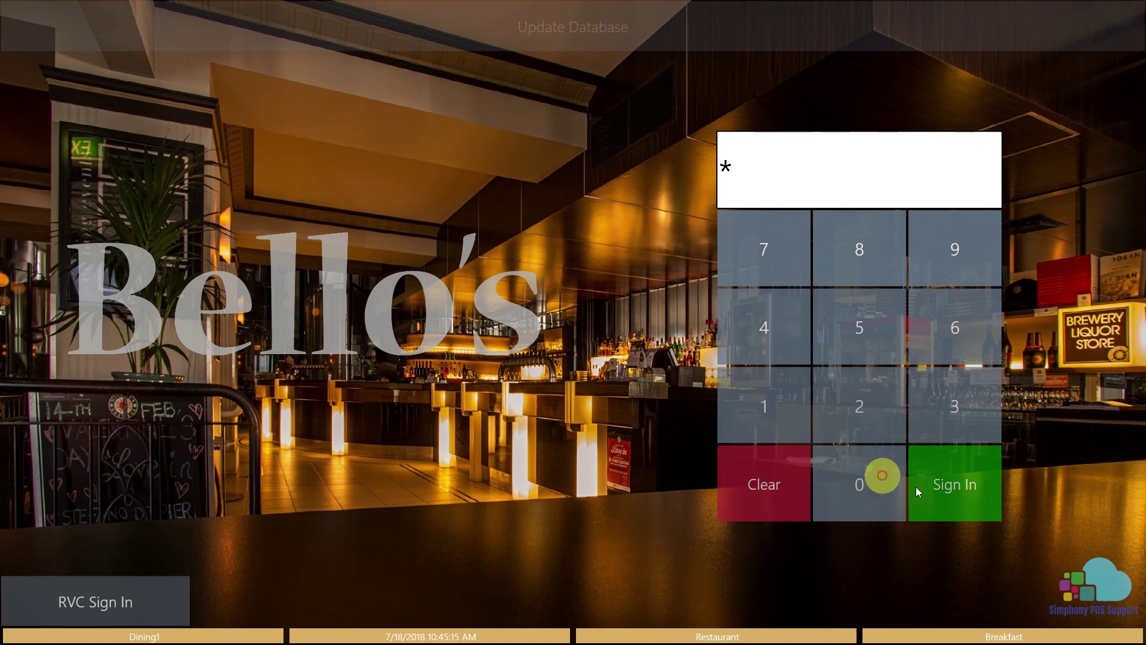
left_click(955, 490)
left_click(269, 97)
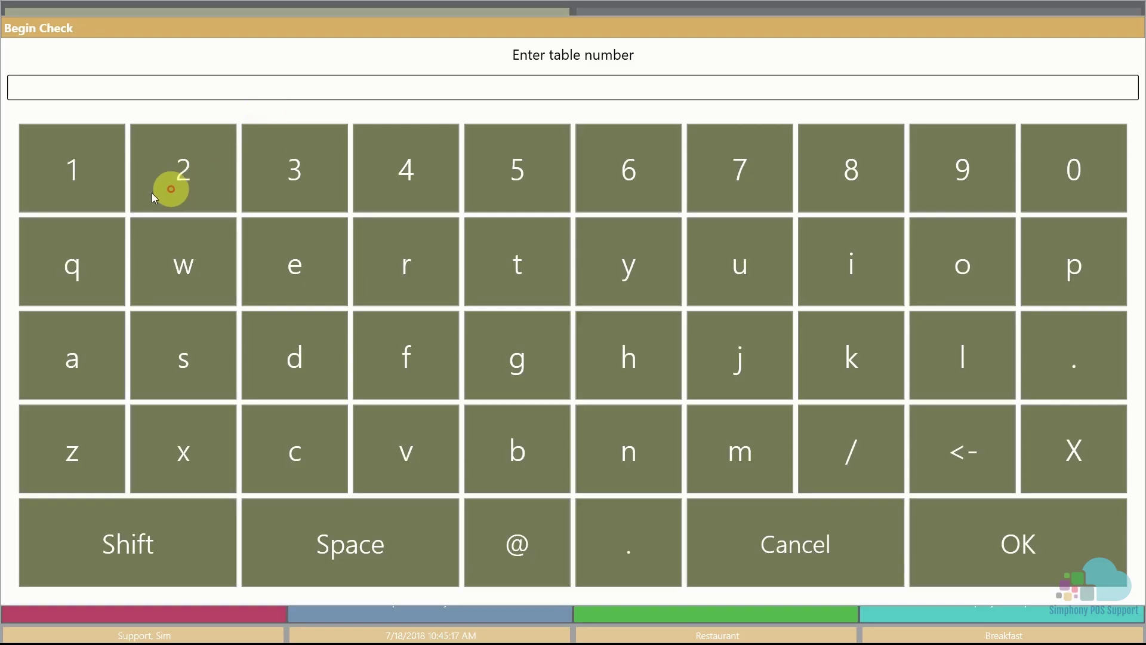
left_click(84, 184)
left_click(1023, 526)
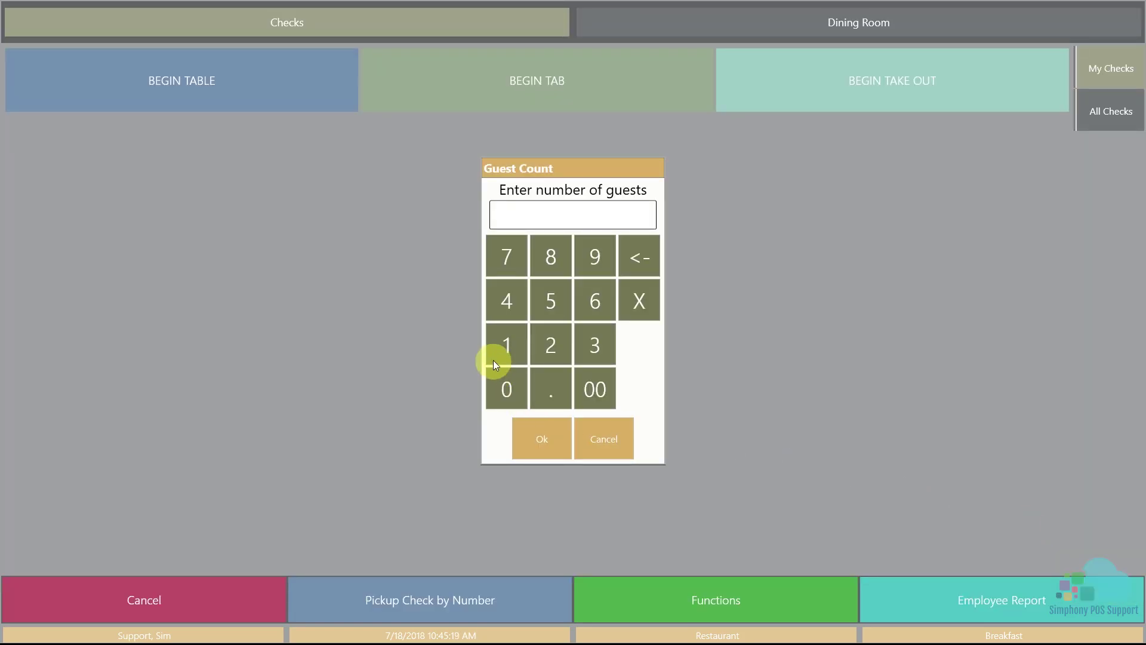
left_click(499, 345)
left_click(547, 449)
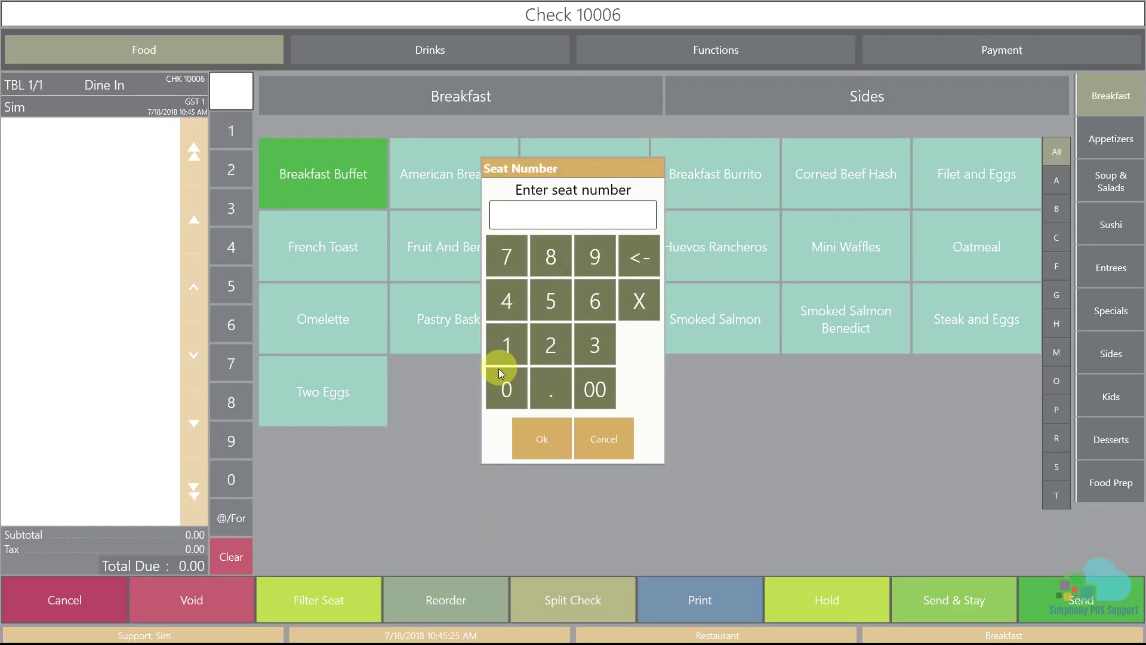
Add a Breakfast Buffet for seat 1, send check 10006, and sign out
left_click(500, 348)
left_click(536, 432)
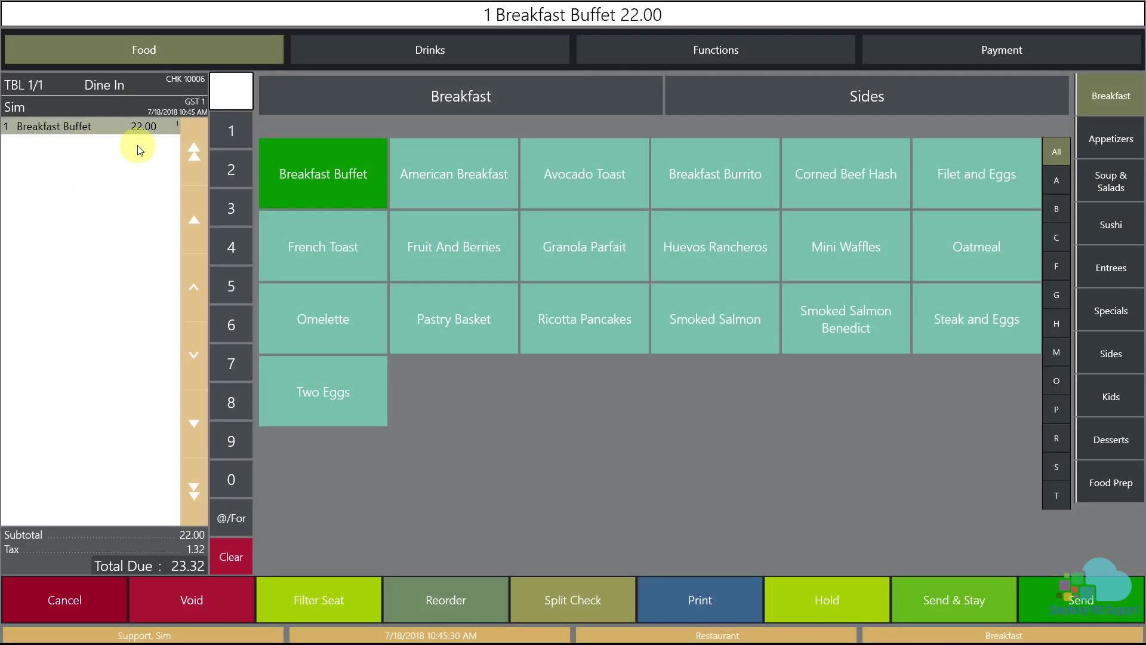
left_click(1027, 594)
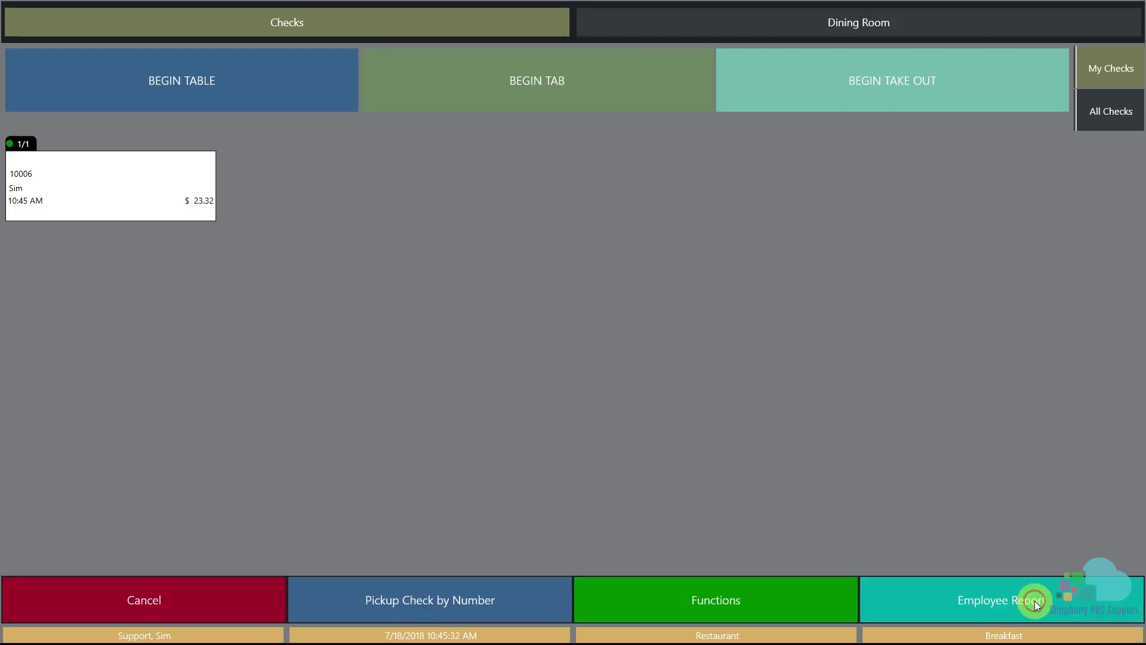
left_click(216, 602)
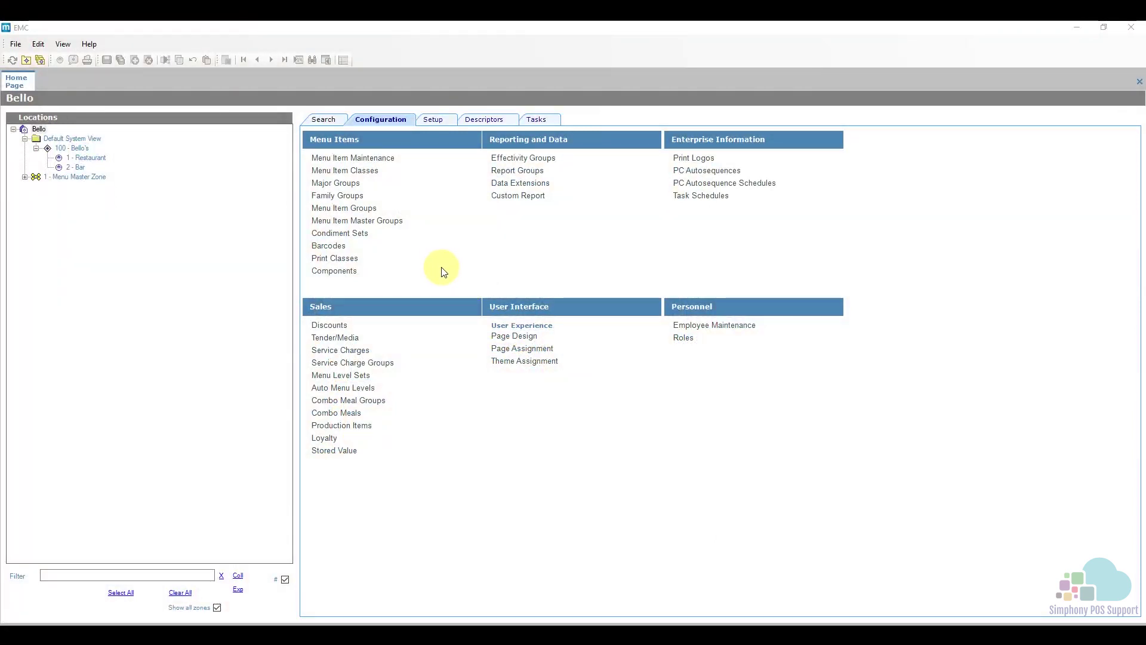
Select the Bello enterprise and list all menu item master records in Menu Item Maintenance
left_click(39, 130)
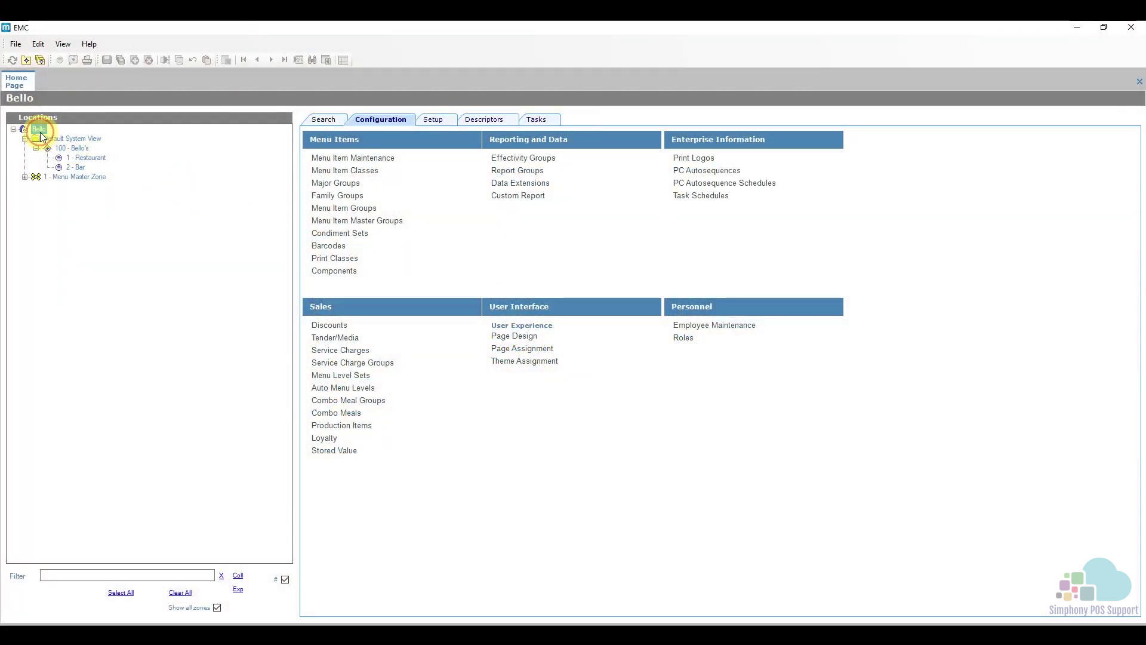
left_click(85, 158)
left_click(88, 178)
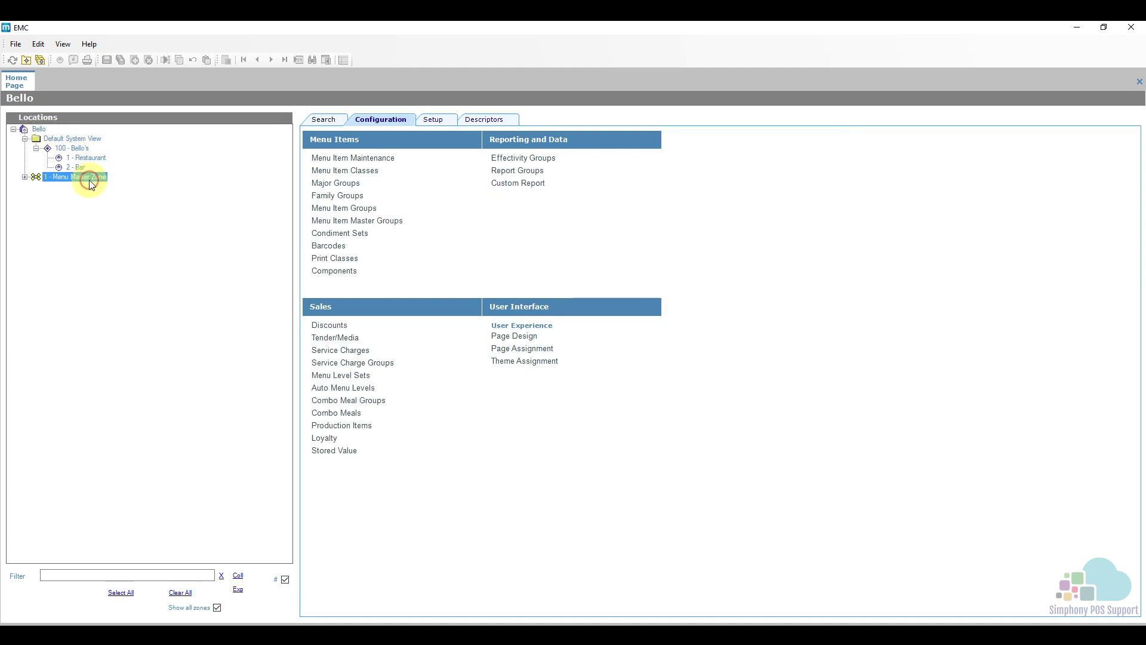
left_click(36, 130)
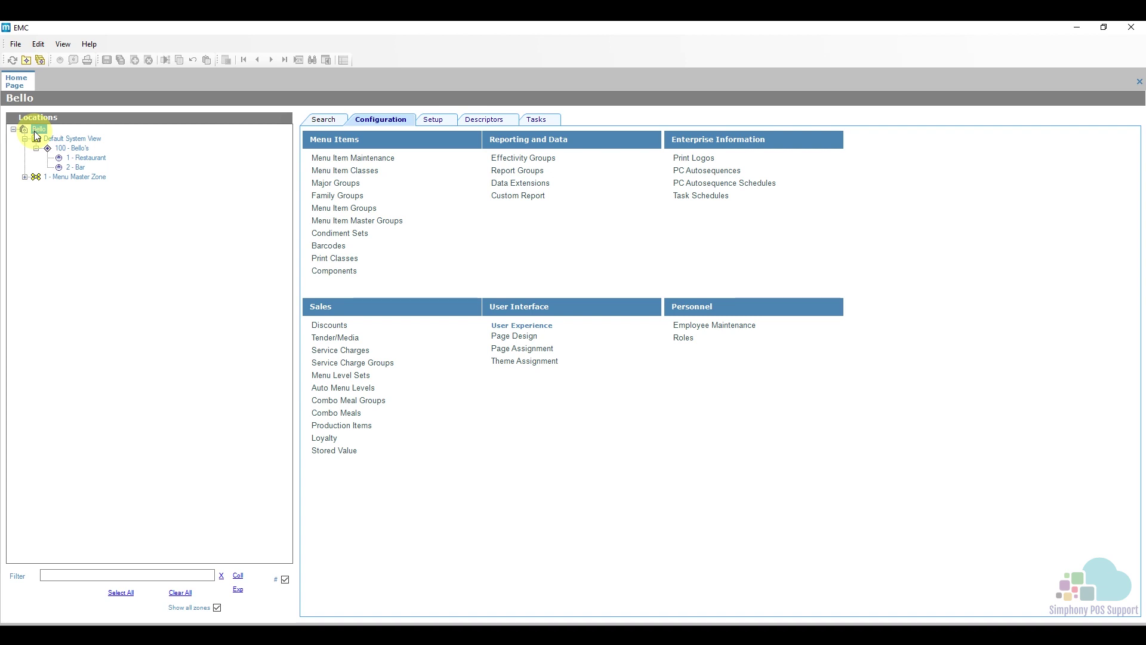
left_click(388, 121)
left_click(350, 160)
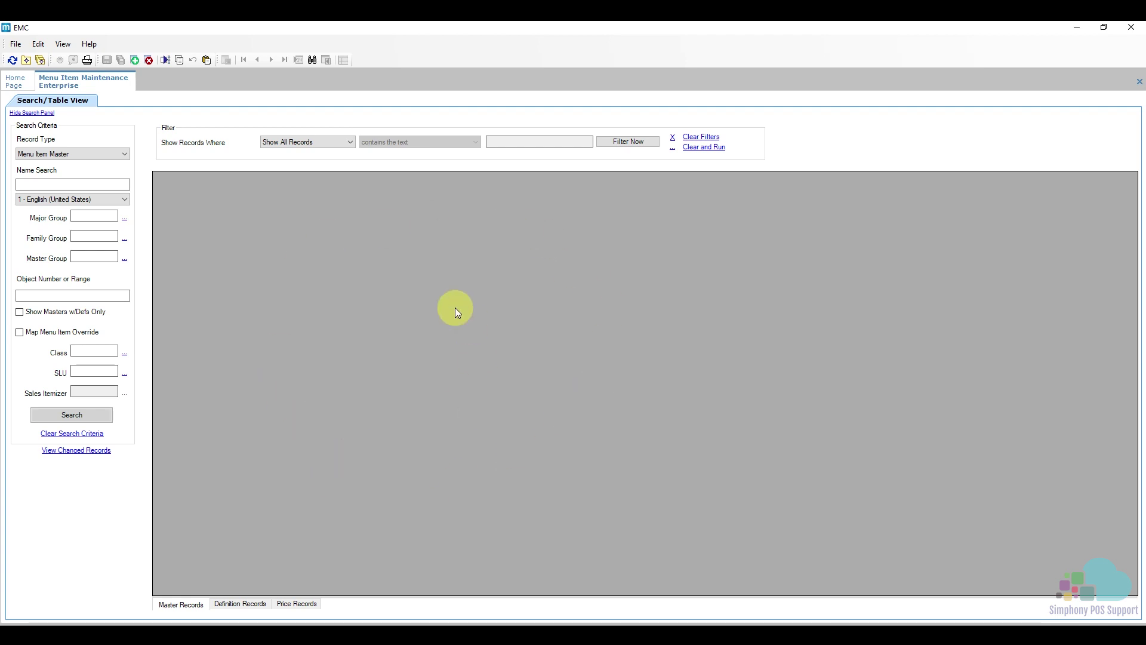
left_click(72, 414)
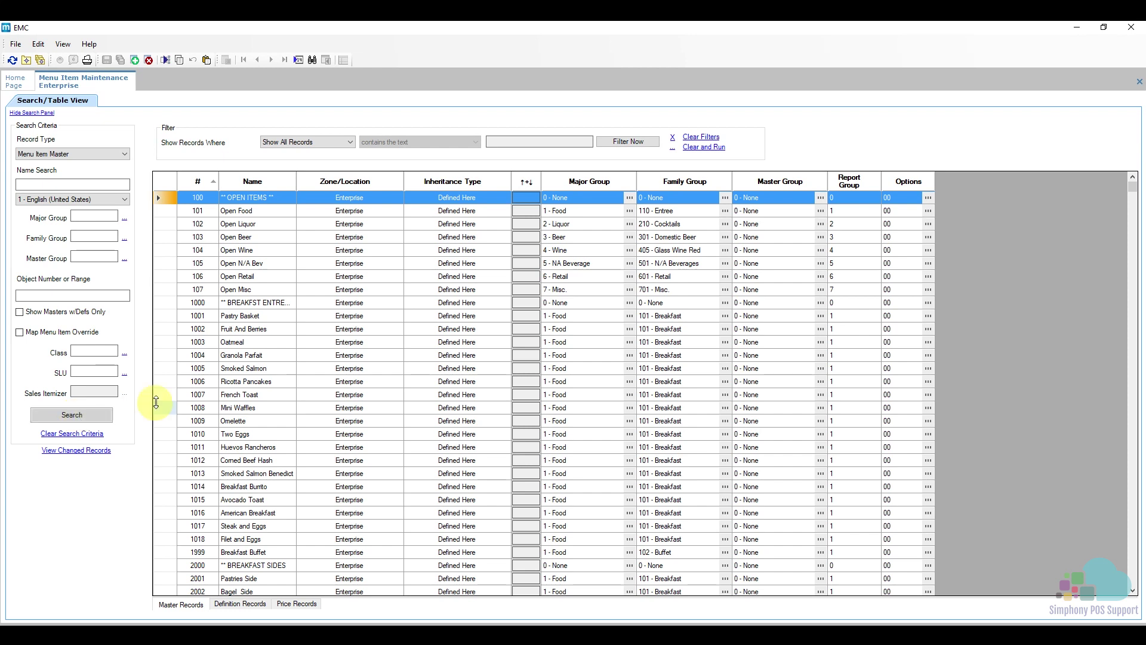
Widen the Name column in the menu item grid and bring up the Find box
left_click_drag(296, 184, 318, 185)
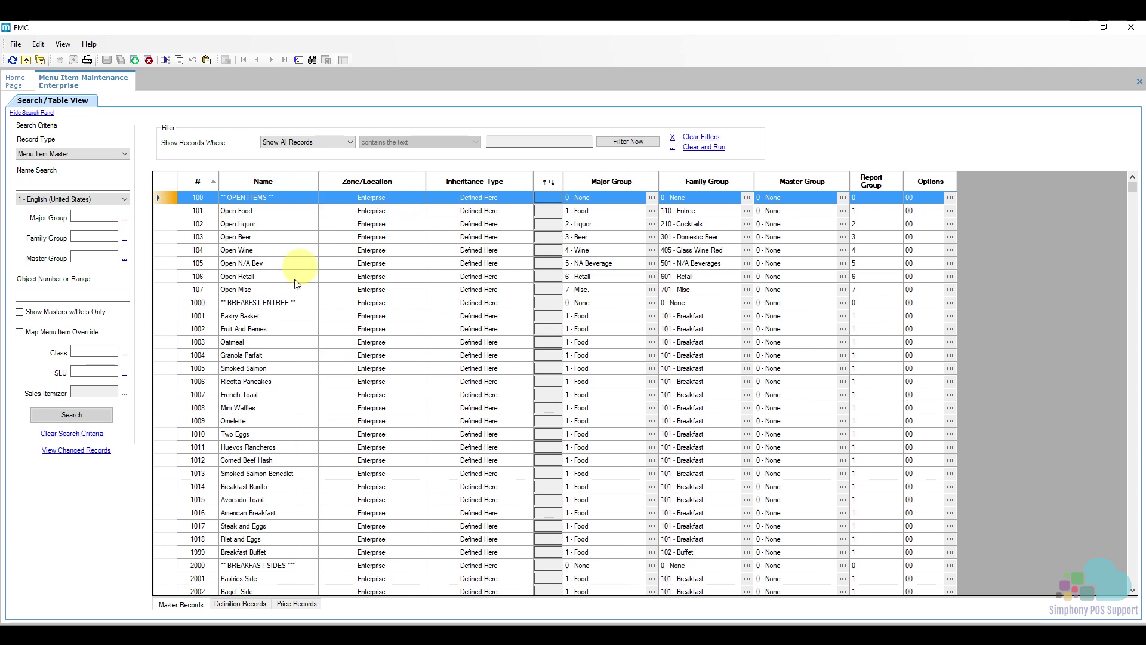
left_click(274, 315)
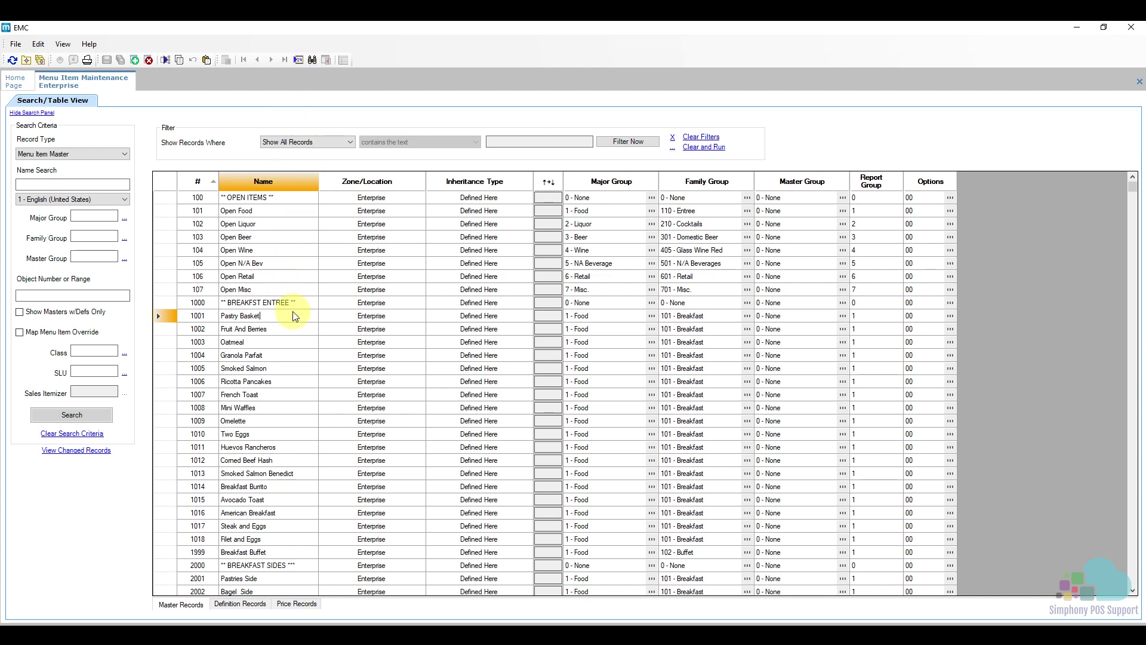
key("ctrl+f")
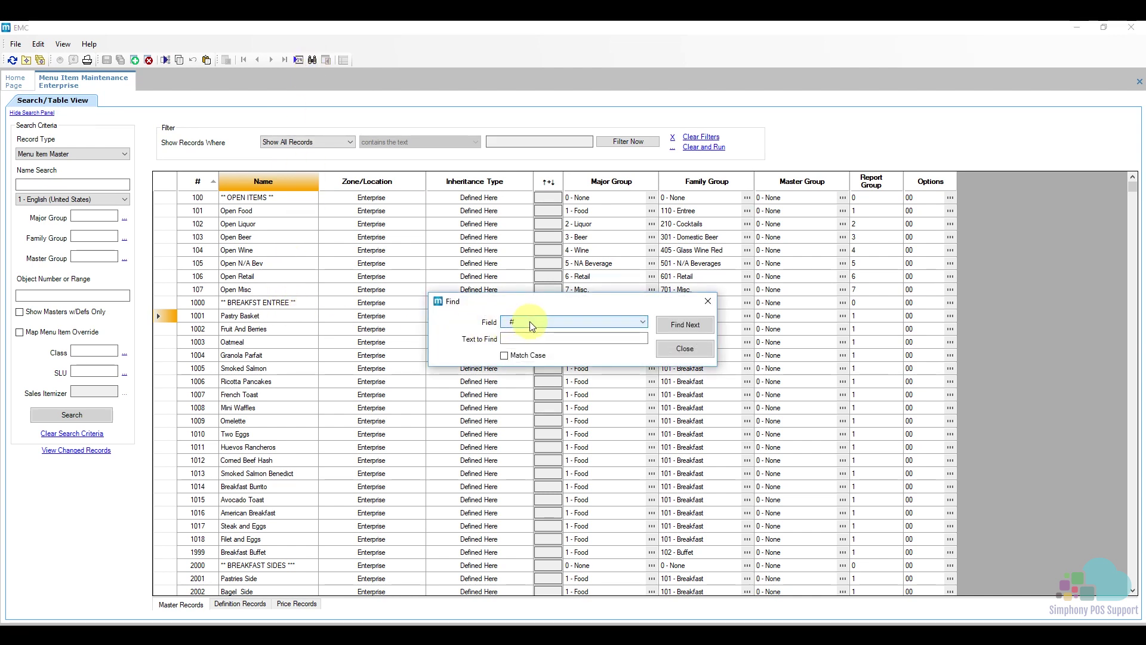
Search the Name field for 'buffet' and select Breakfast Buffet, record 1999
left_click(506, 323)
left_click(544, 339)
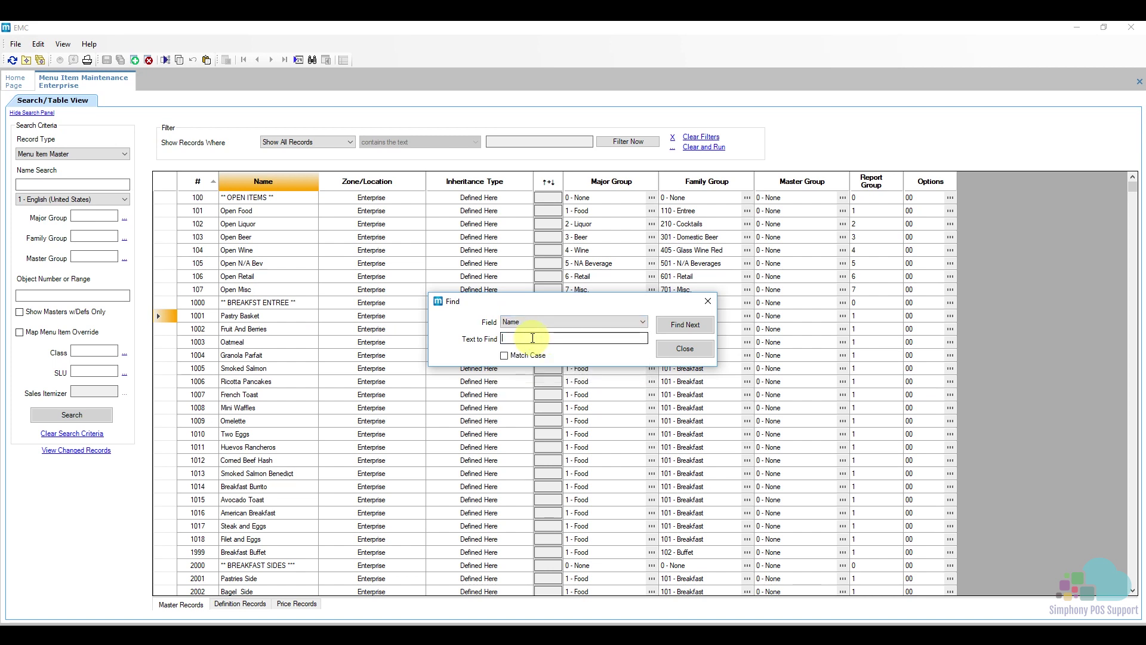
type("buffet")
key("Return")
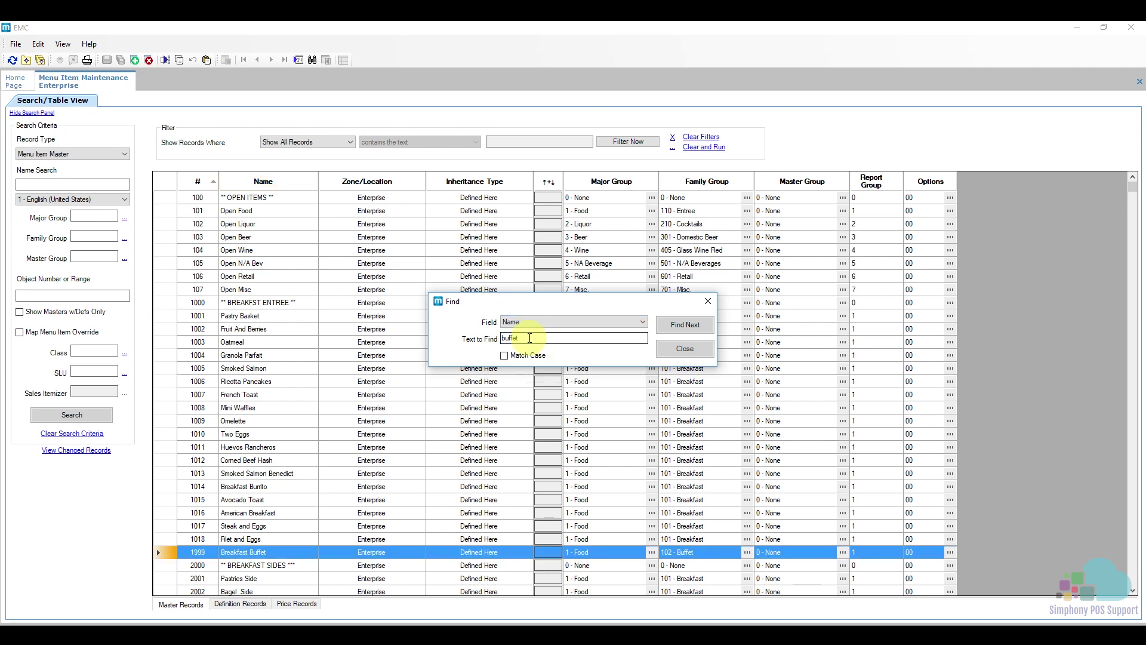
left_click(664, 349)
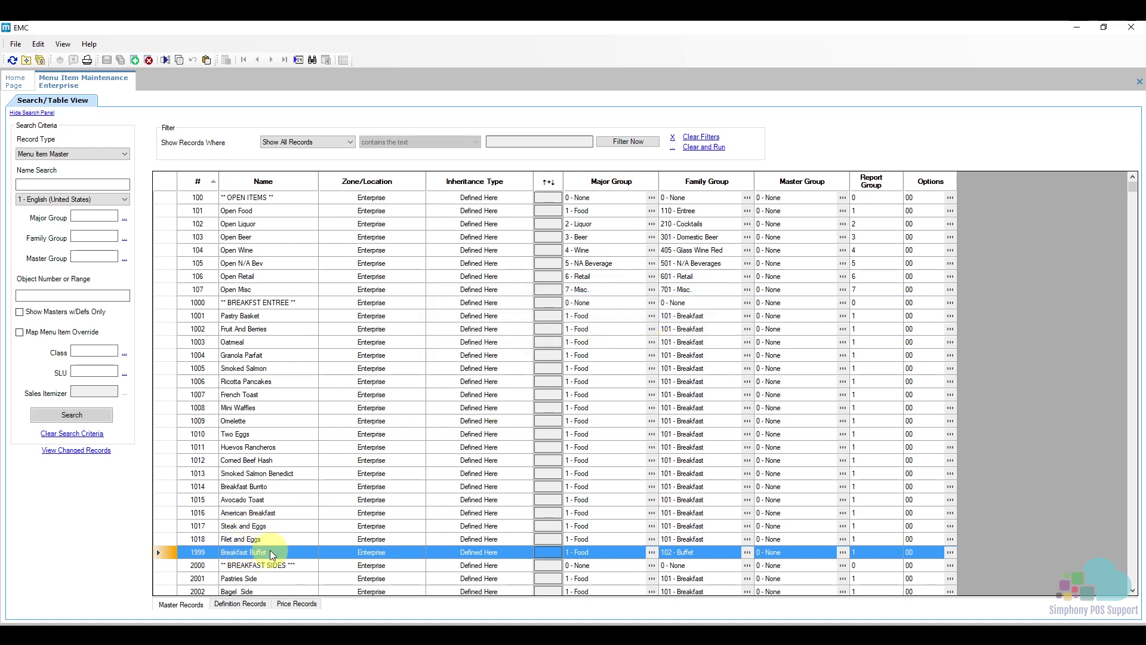
left_click(167, 553)
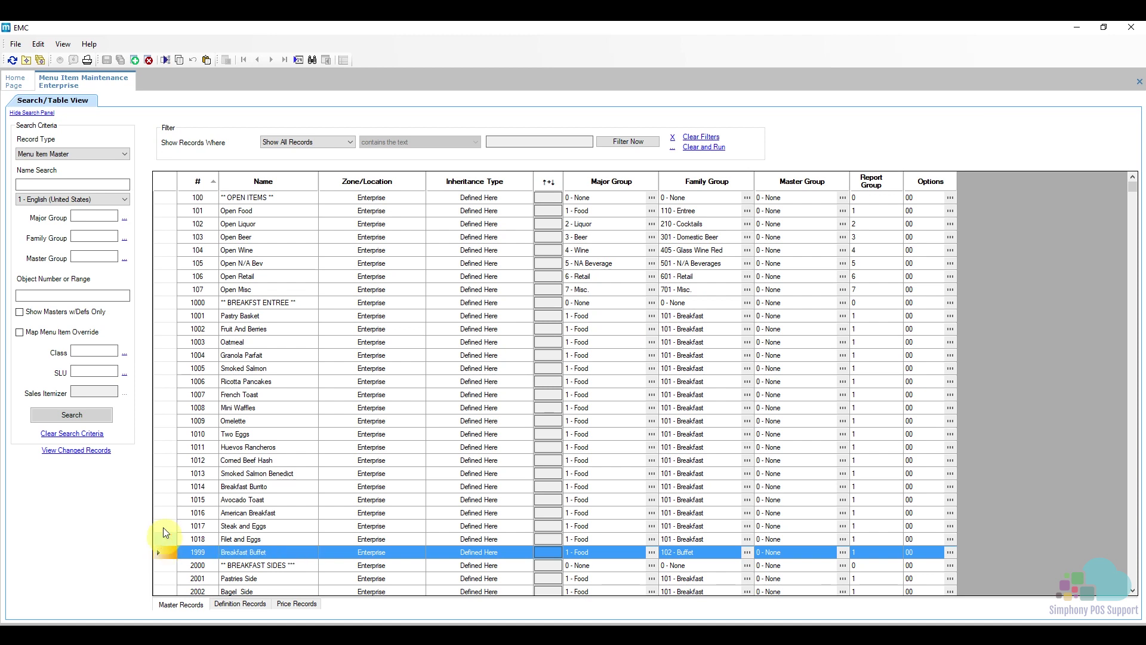
Insert a new menu item copied from 1999 Breakfast Buffet and name it 'Kids Buffet'
left_click(135, 60)
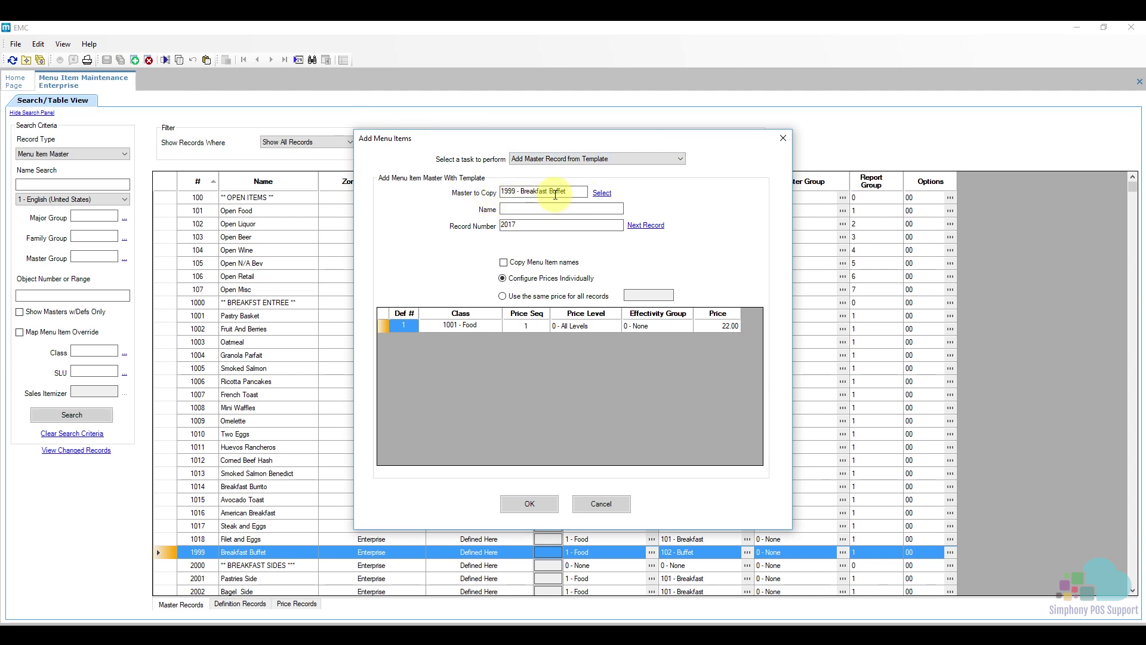
left_click(517, 209)
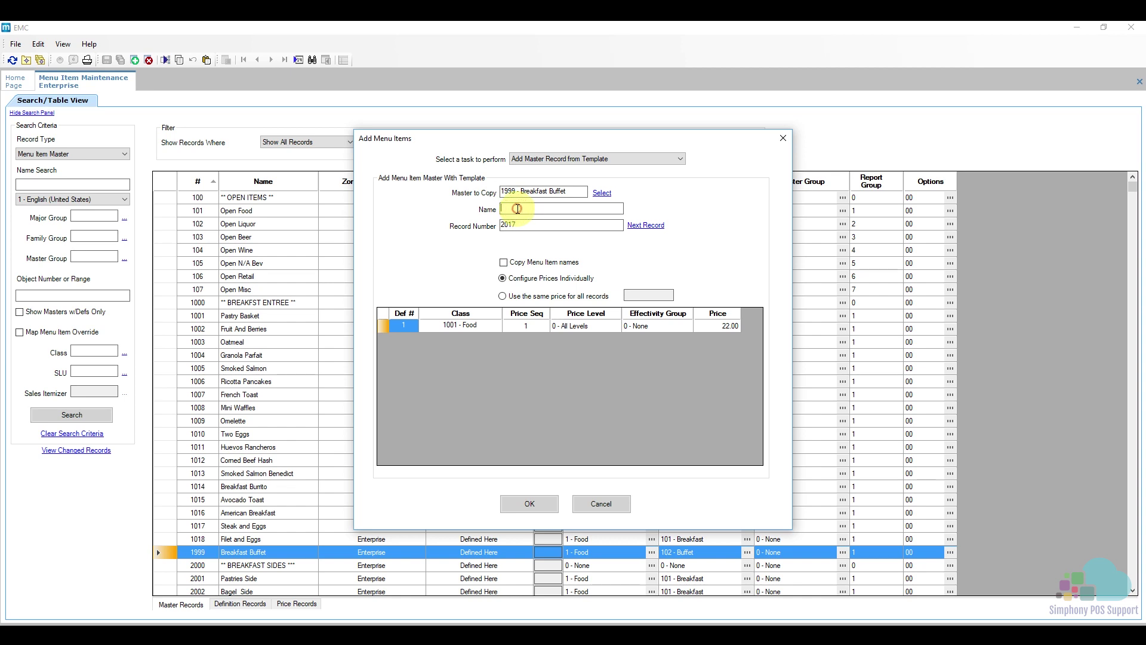
type("Kids Buffet")
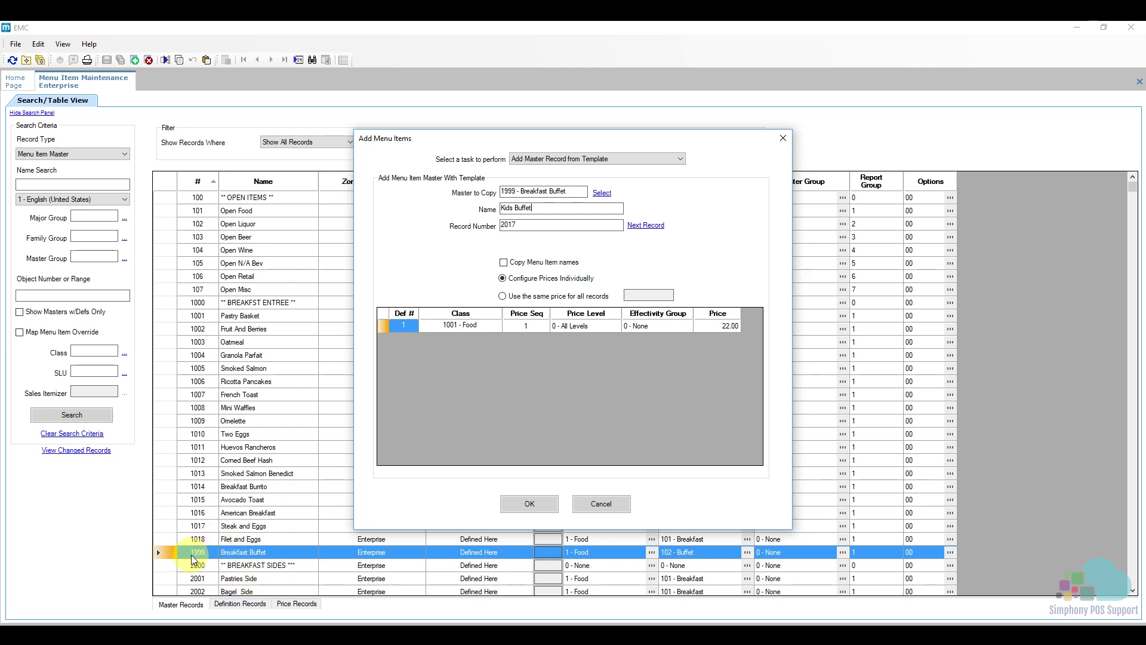
Give Kids Buffet record number 1998 and price 12.00, then create it without adding another
left_click_drag(524, 224, 498, 230)
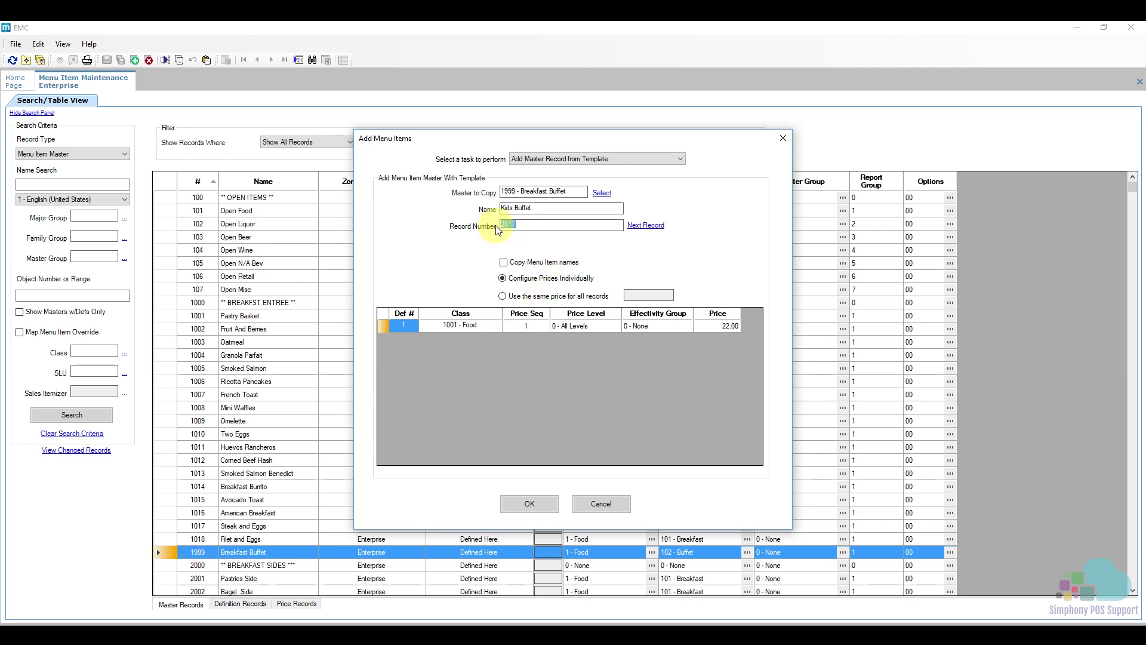
type("1998")
left_click(715, 328)
double_click(732, 326)
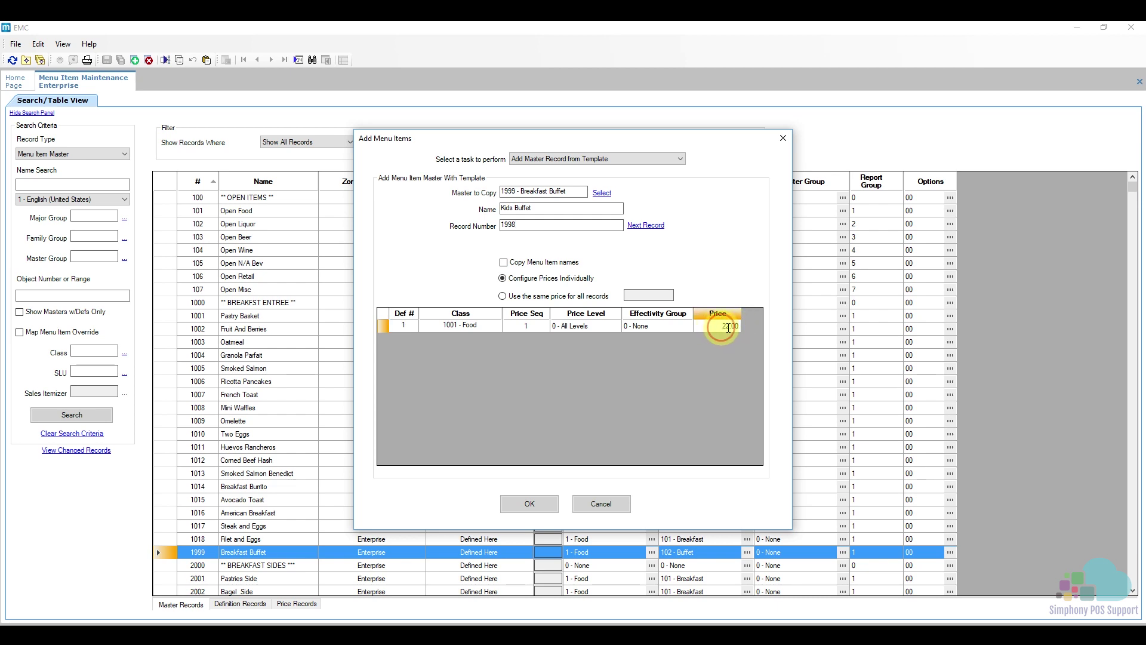
type("12.00")
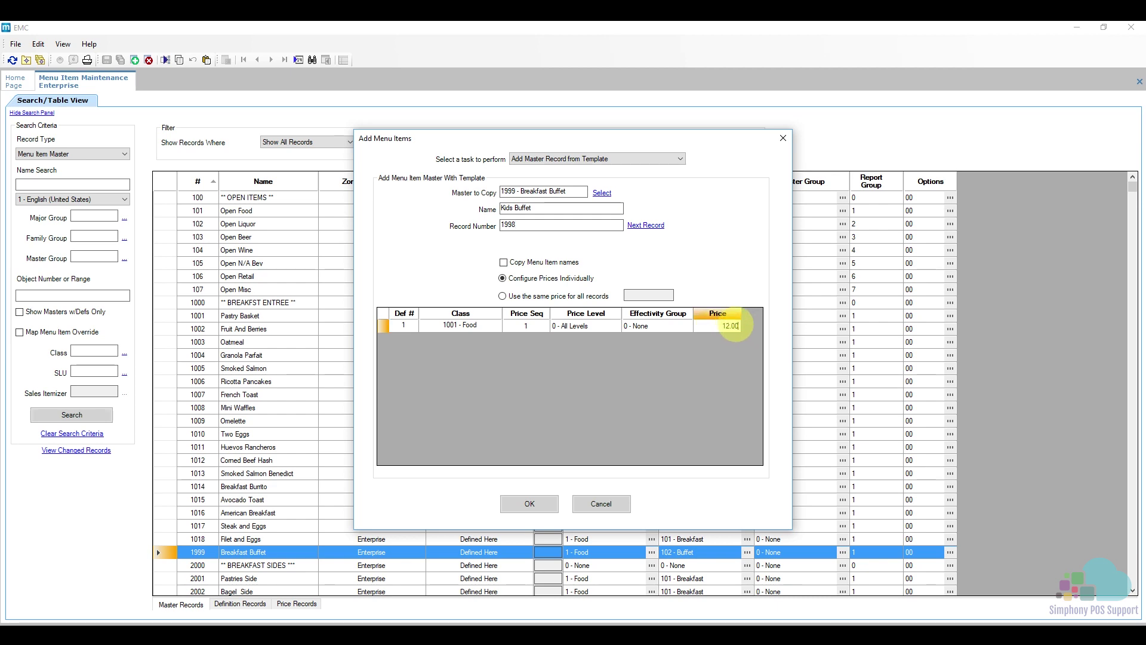
left_click(529, 507)
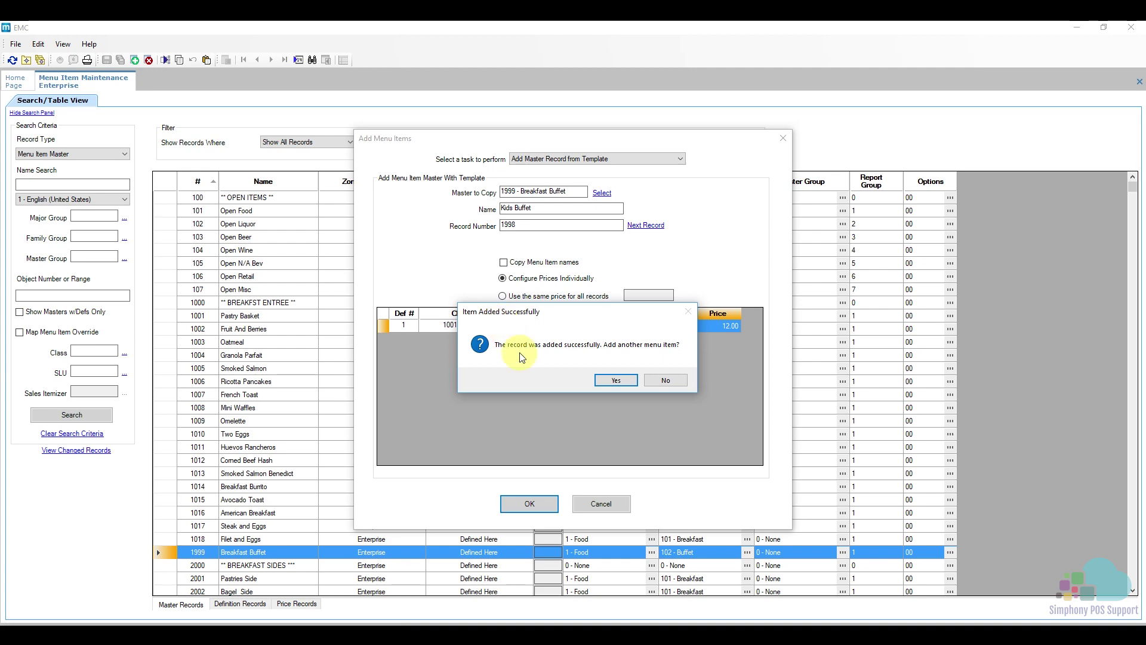
left_click(666, 380)
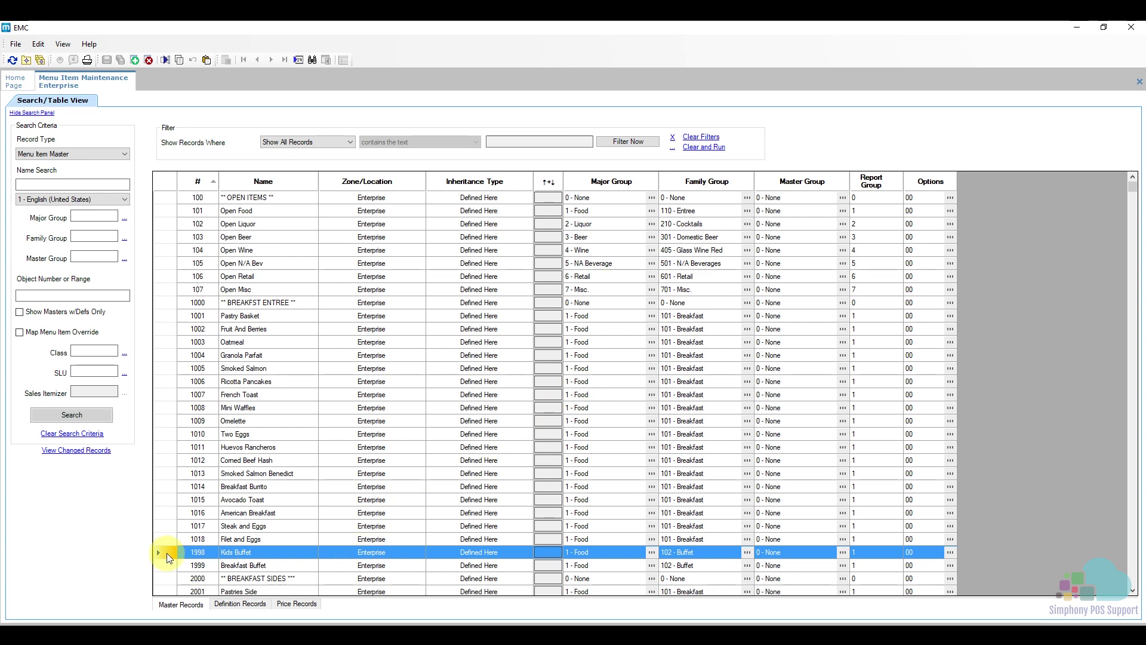
Select Kids Buffet and show its definition and price records to confirm 12.00
left_click(168, 557)
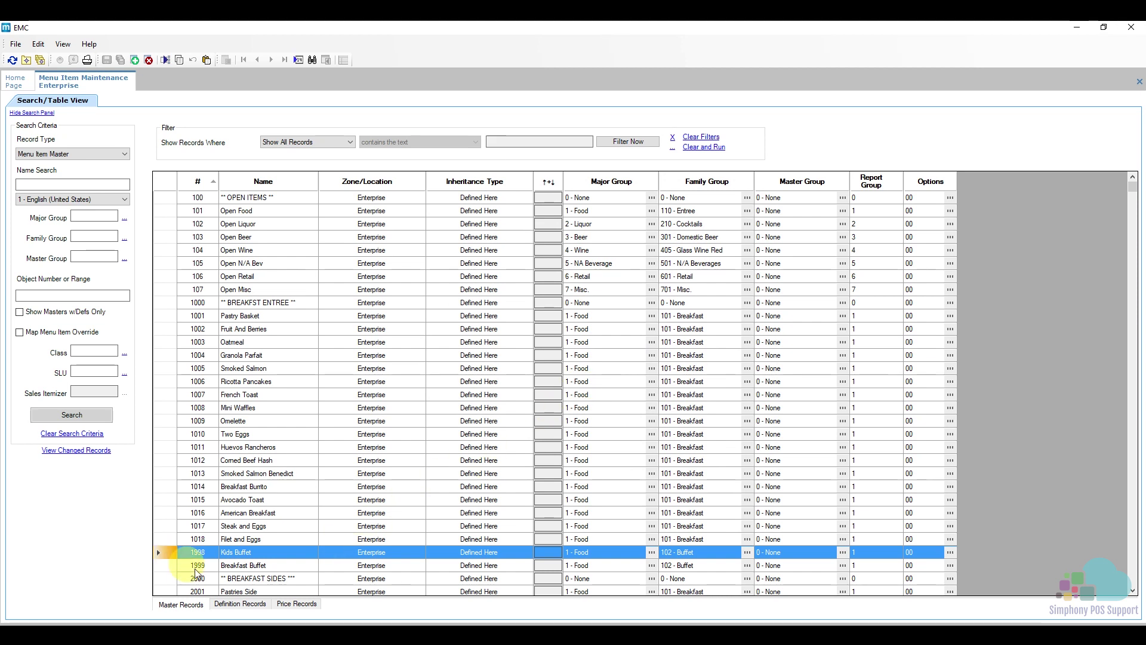
left_click(241, 604)
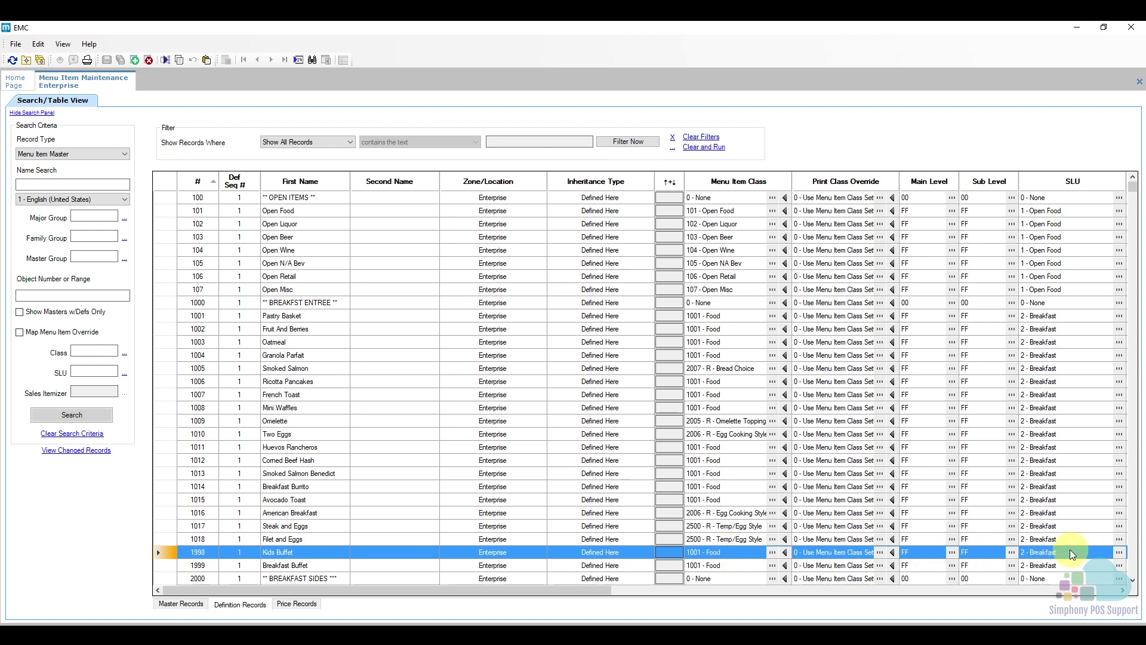
left_click(302, 604)
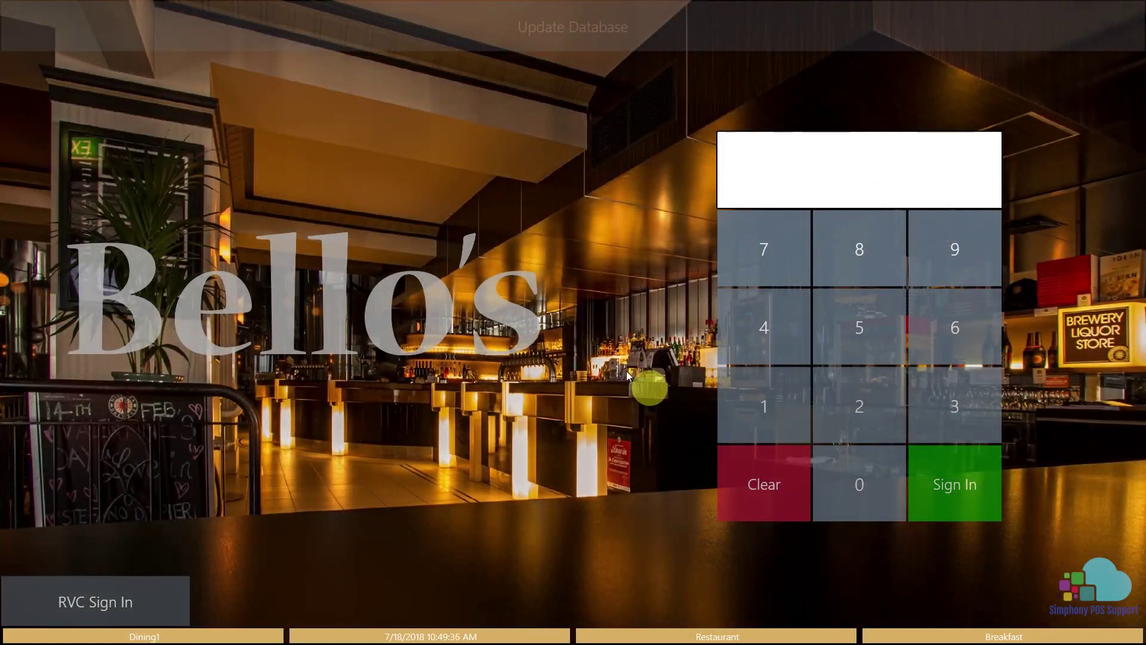
Update the POS database, sign in with the PIN, and open check 10006
left_click(561, 31)
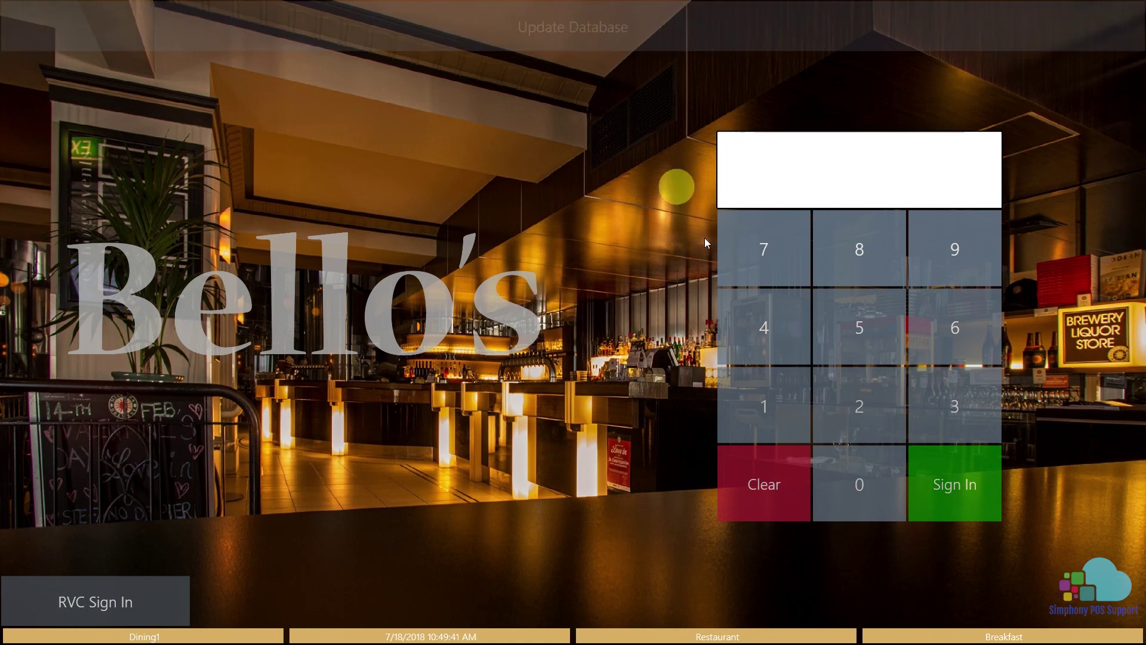
left_click(775, 403)
left_click(949, 484)
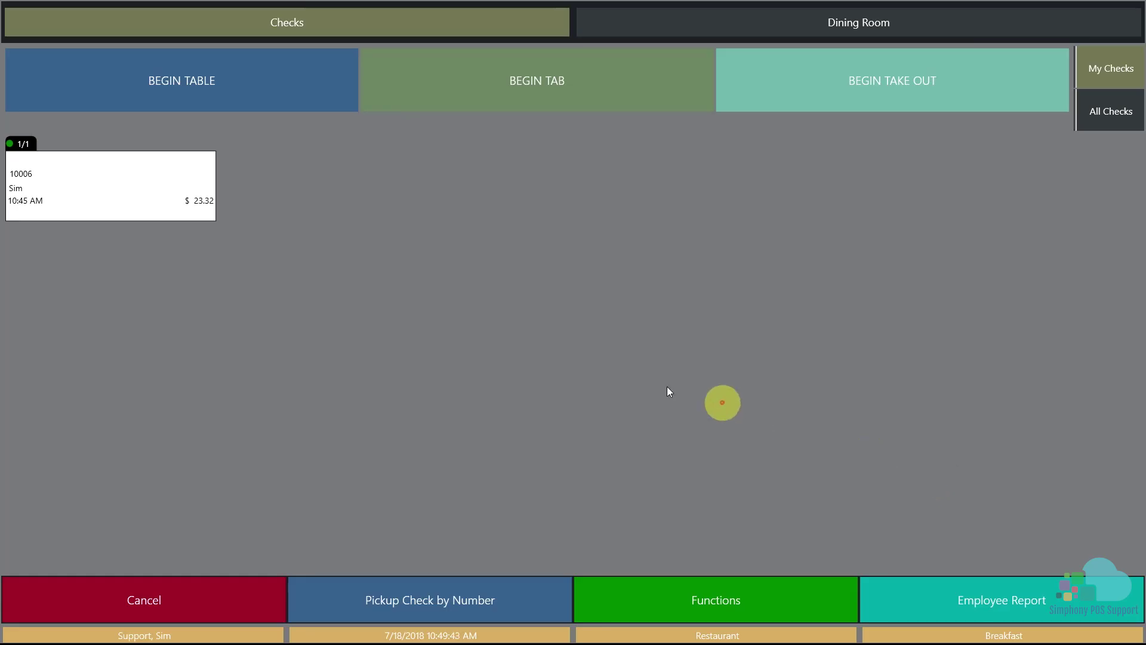
left_click(133, 201)
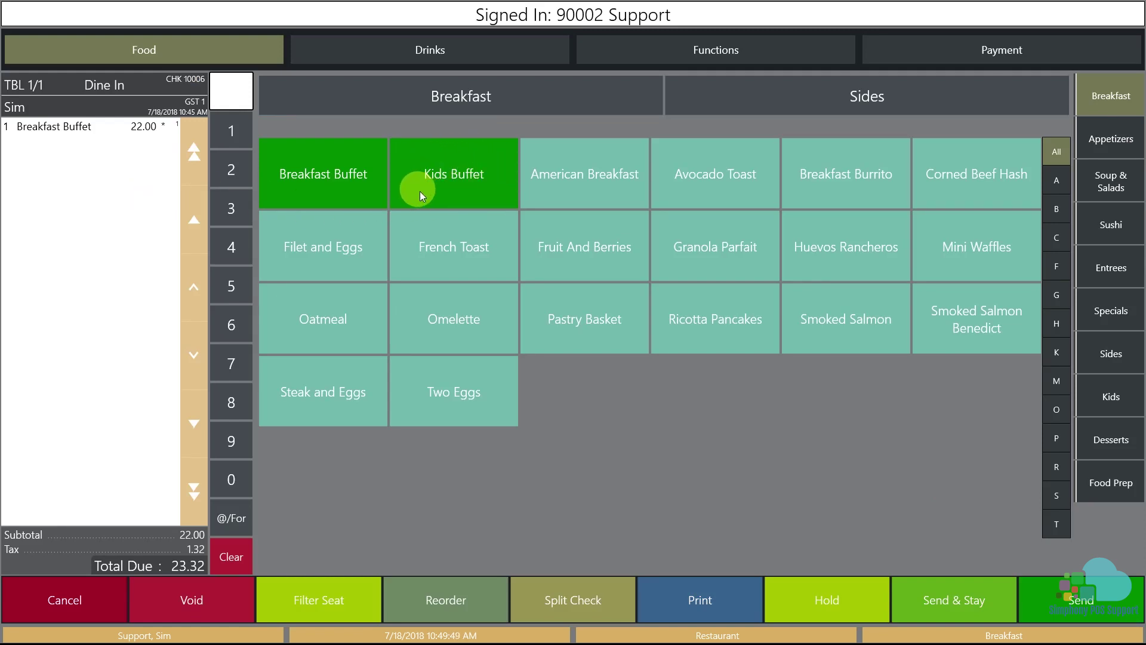
Add a Kids Buffet for seat 2 and send the check
left_click(450, 191)
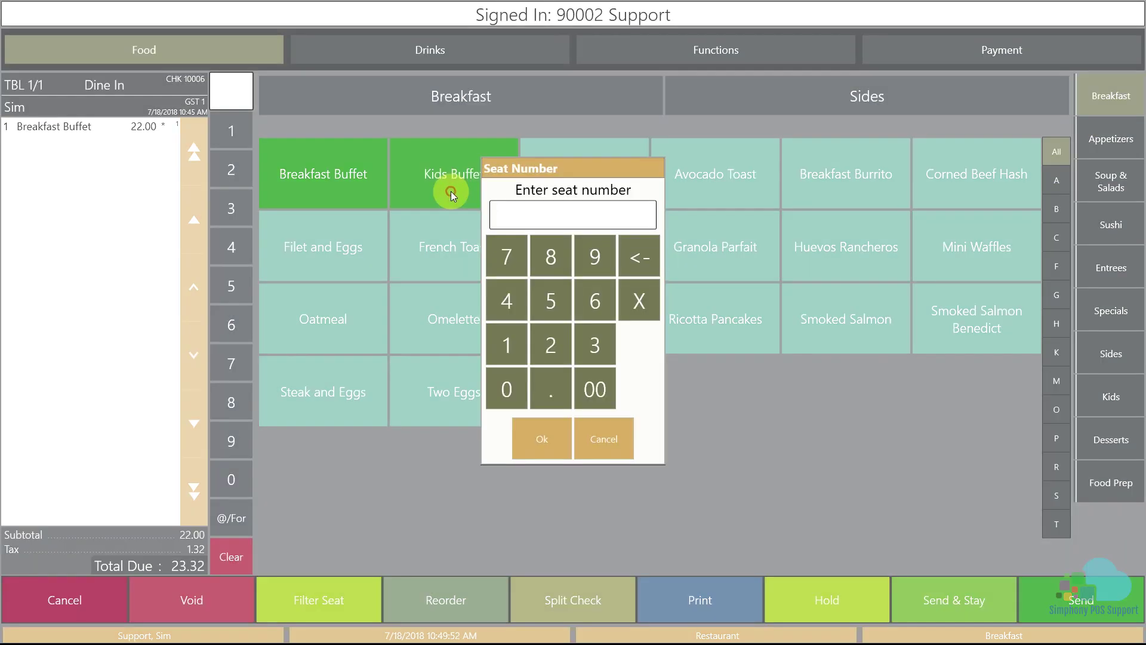
left_click(545, 353)
left_click(557, 445)
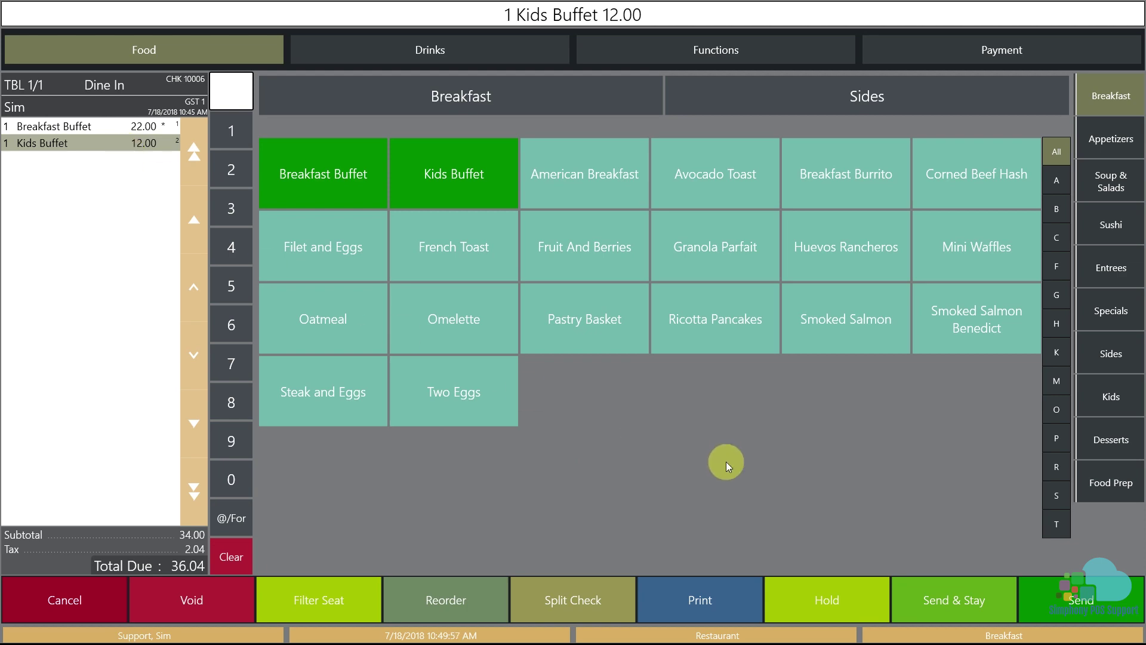
left_click(1057, 594)
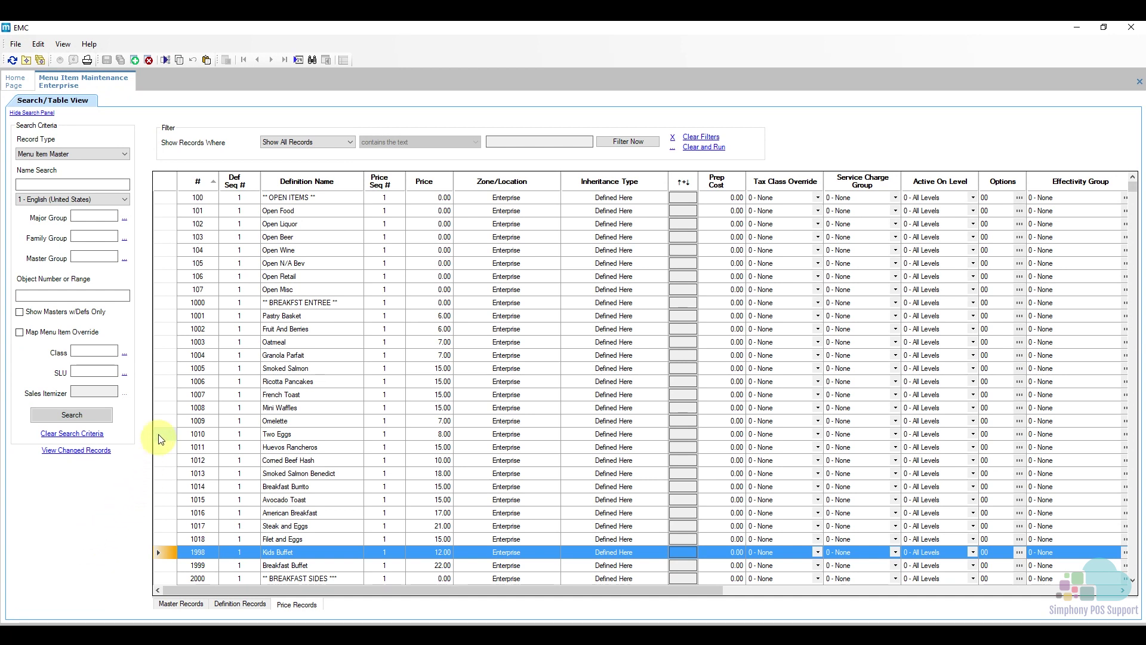
Change Mini Waffles (1008) SLU from 2 - Breakfast to 0 - None in its definition records
left_click(171, 409)
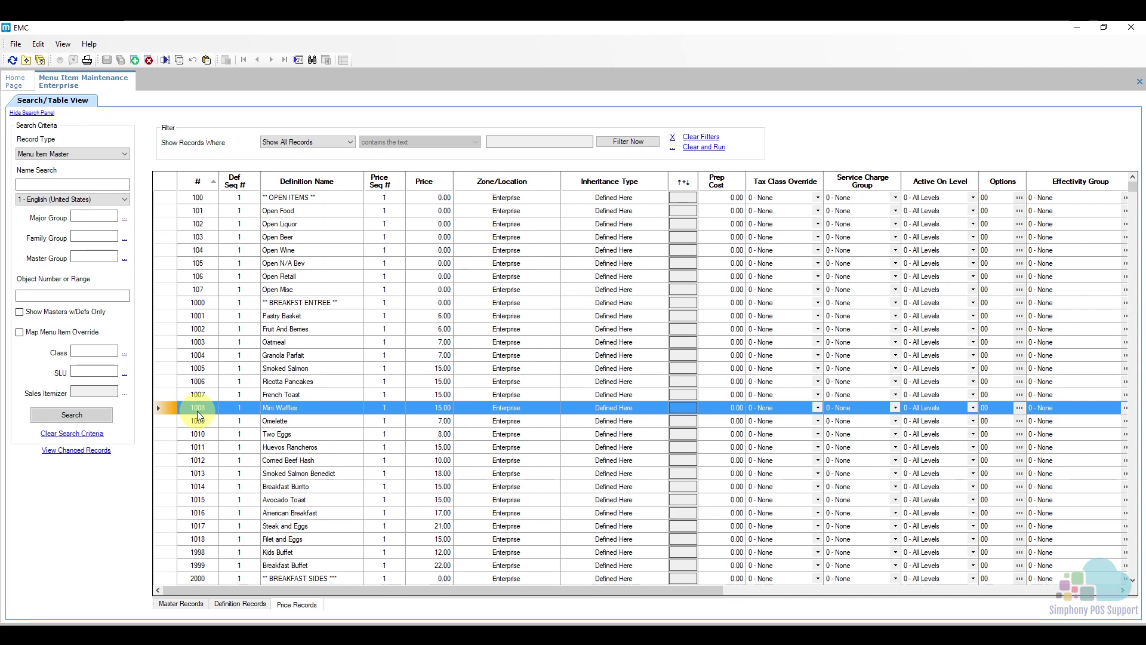
left_click(247, 605)
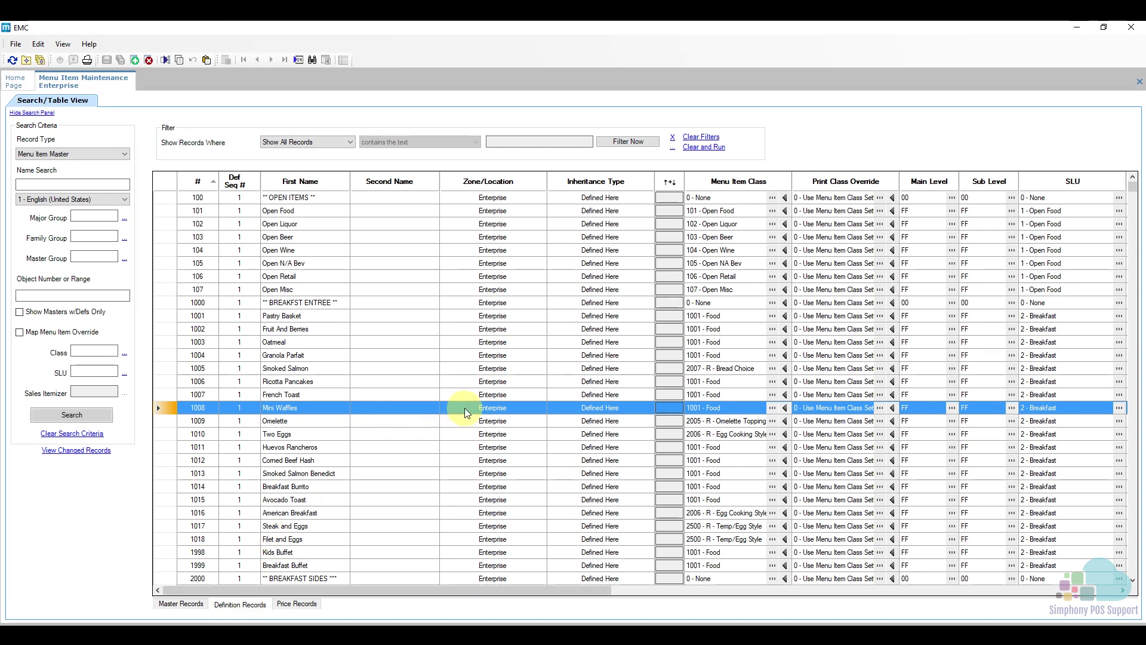
left_click(1120, 411)
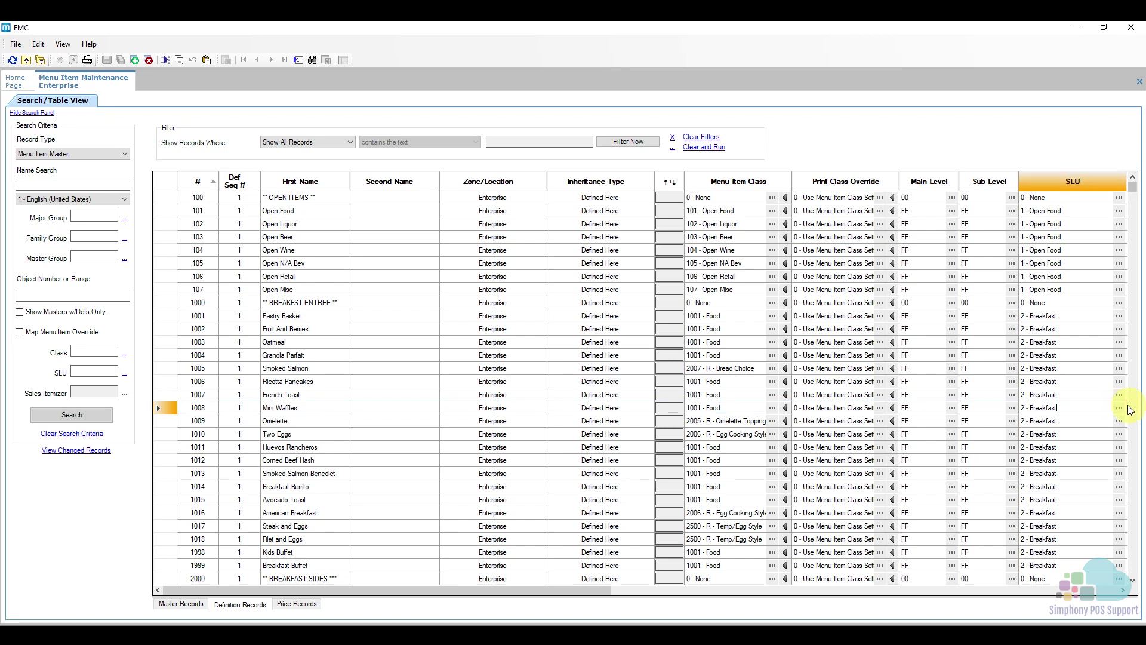
left_click(1120, 412)
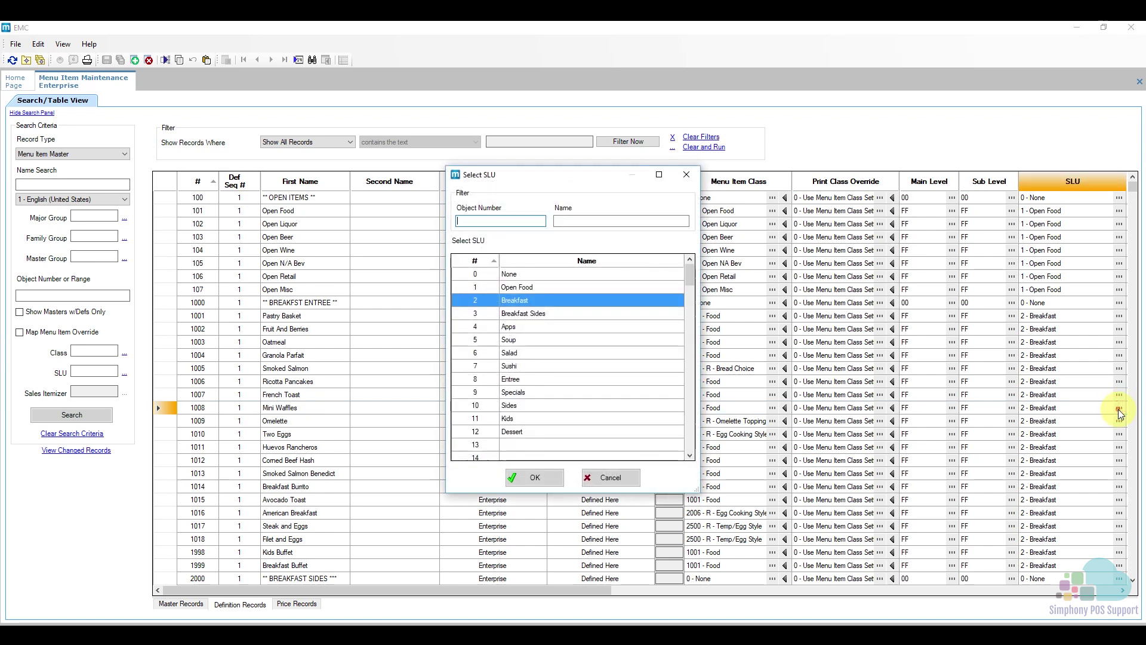
left_click(527, 274)
left_click(534, 477)
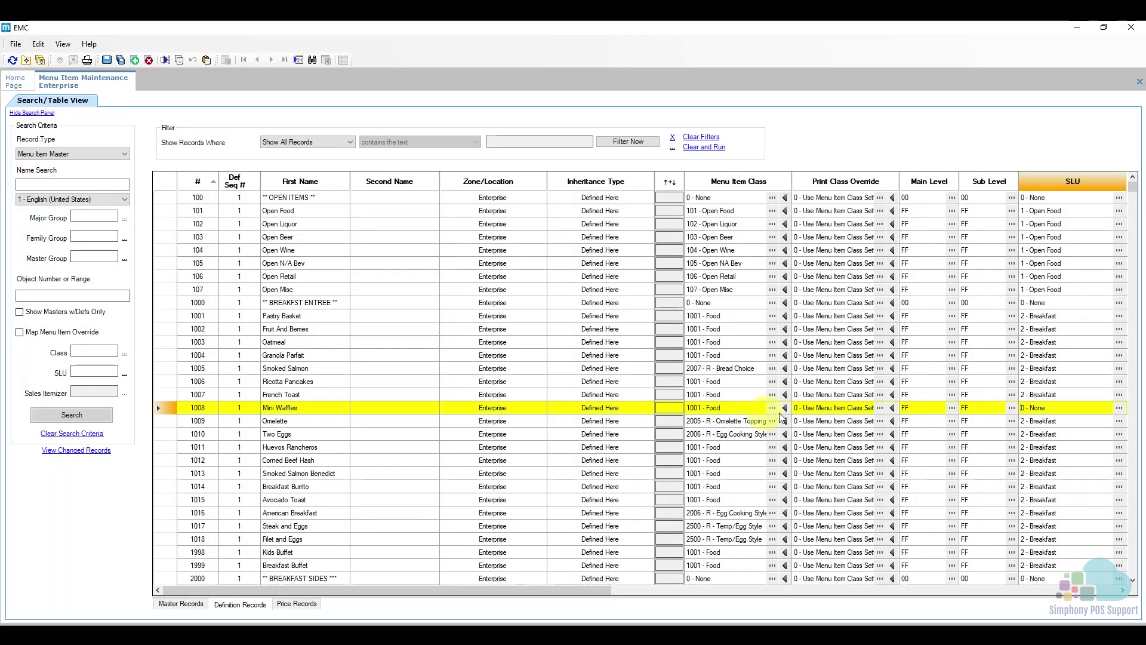
Review Mini Waffles' main menu levels without changes, then save the record
left_click(952, 408)
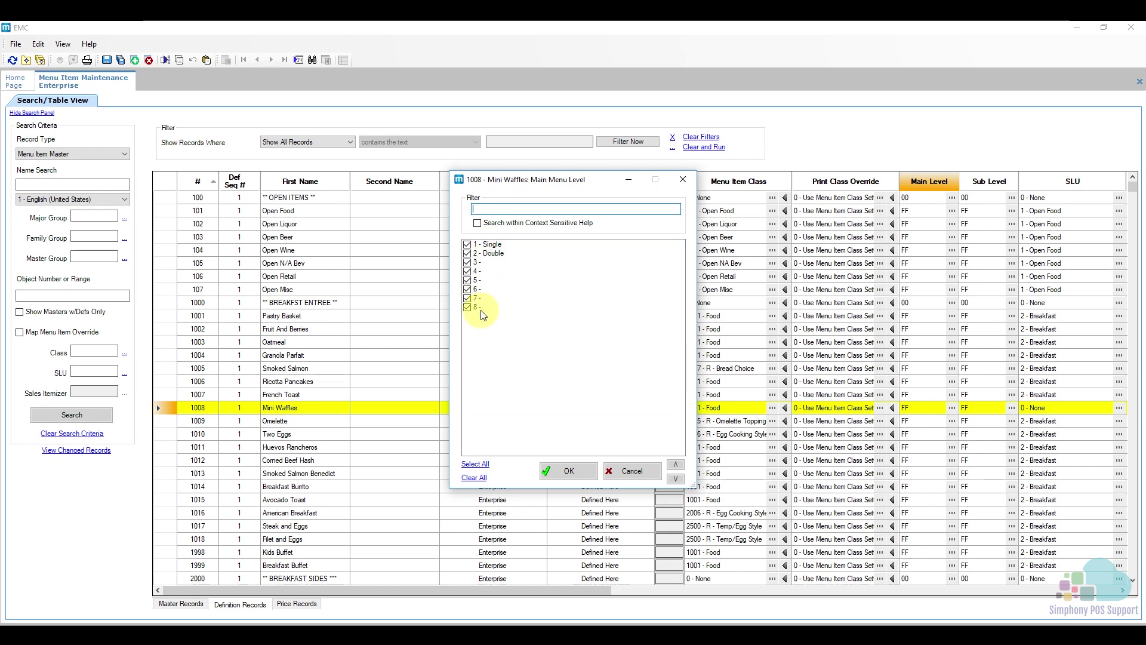
left_click(620, 472)
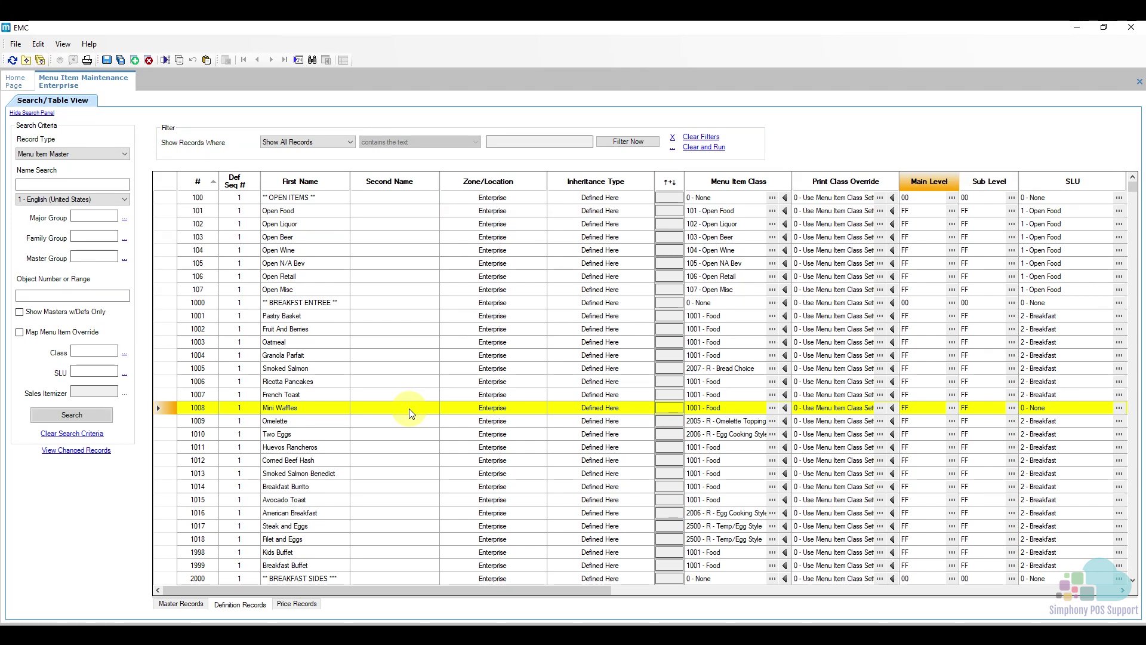
left_click(108, 60)
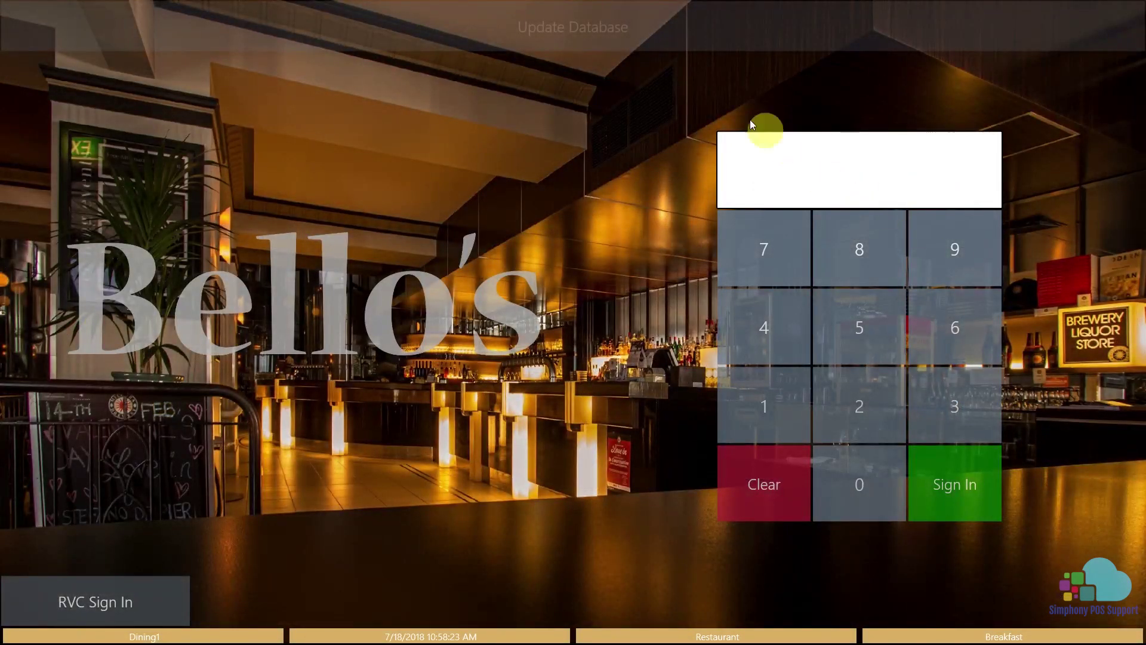
Reload the POS database, sign in with the employee PIN, and reopen check 10006
left_click(619, 37)
left_click(767, 395)
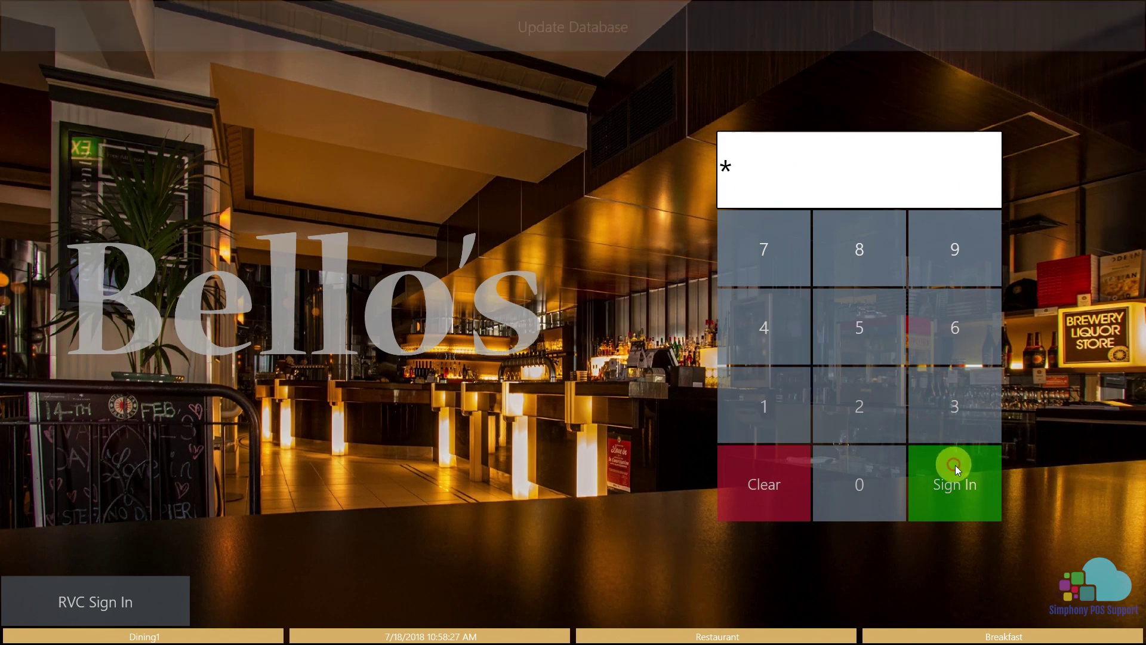
left_click(955, 464)
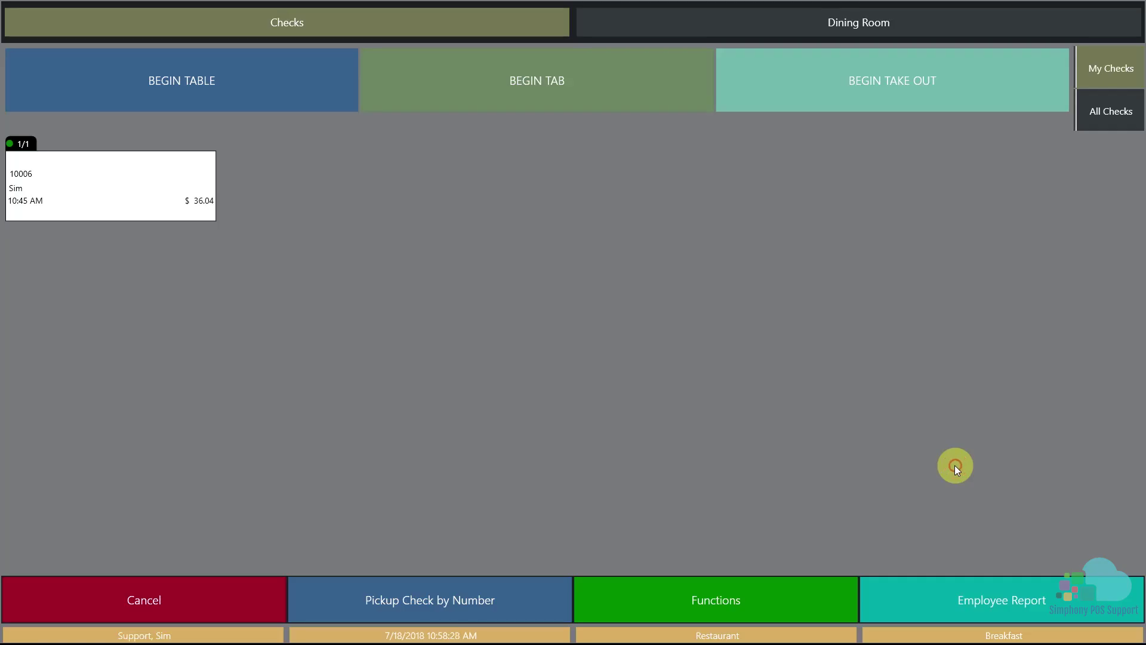
left_click(183, 204)
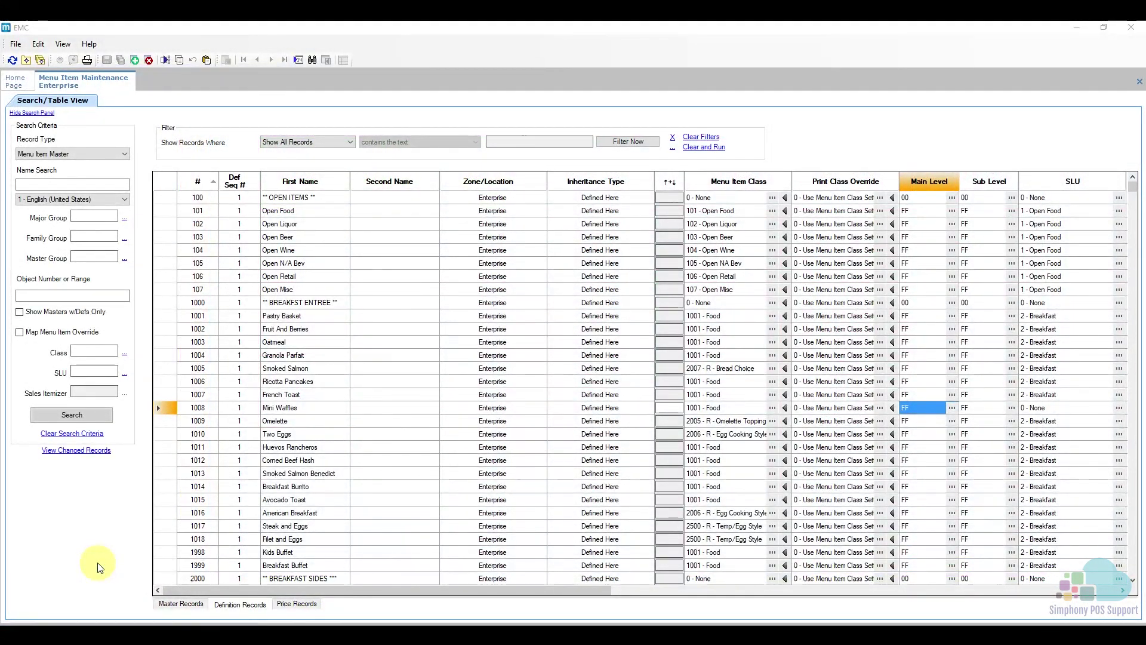
Change the Breakfast Buffet (1999) price record from 22.00 to 24.00 and save
left_click(160, 565)
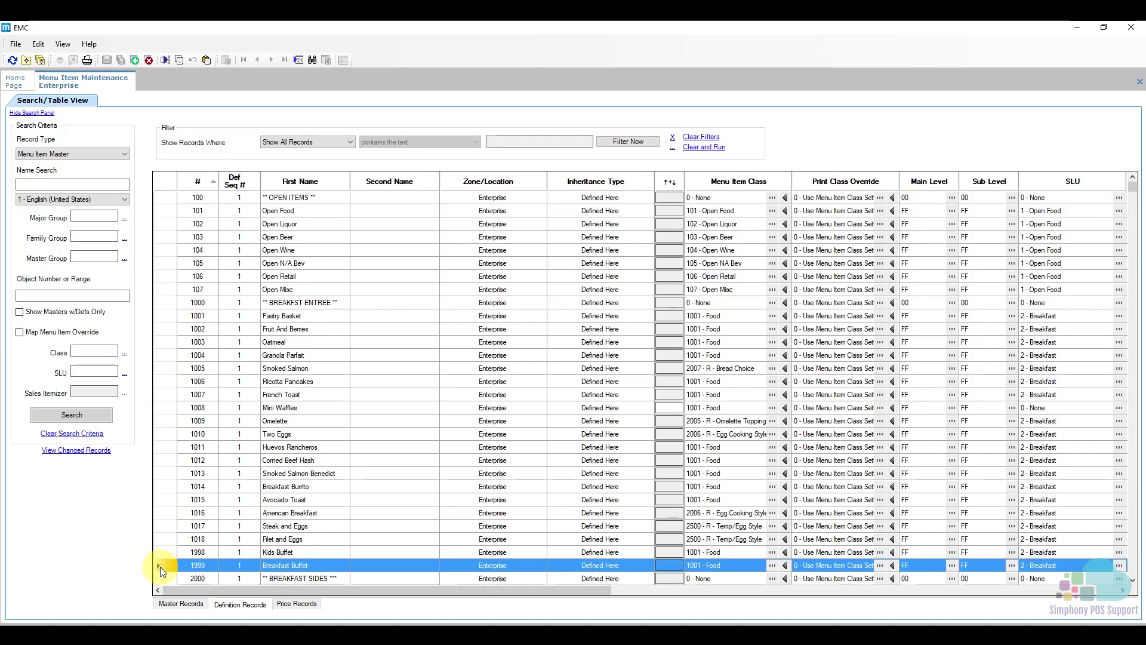
left_click(295, 604)
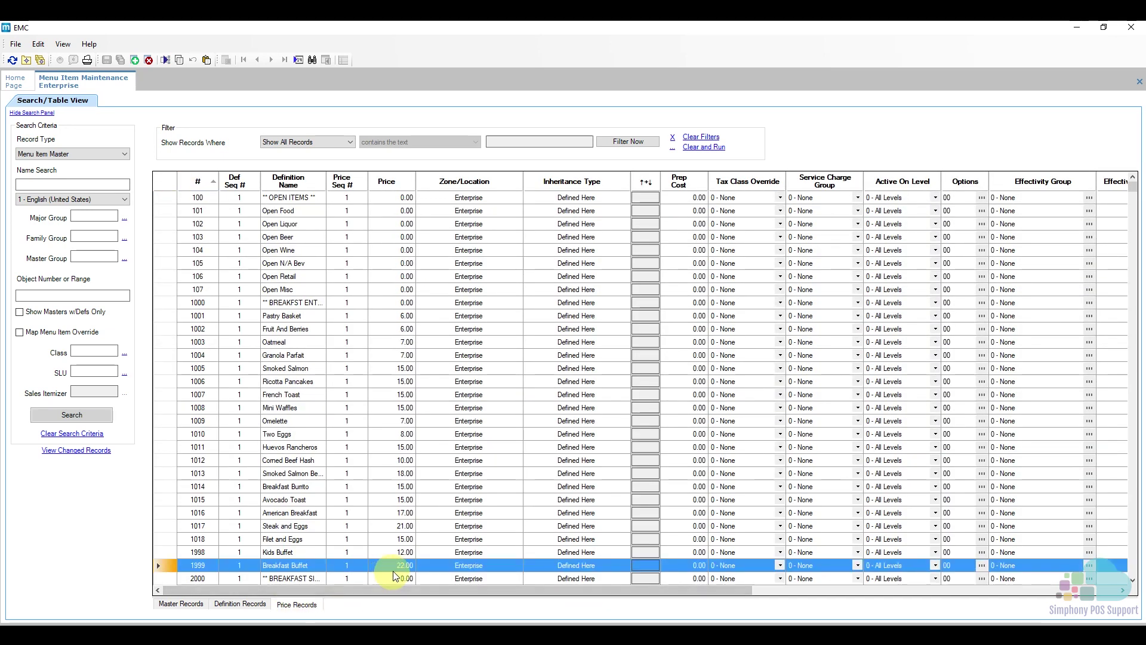
left_click(400, 564)
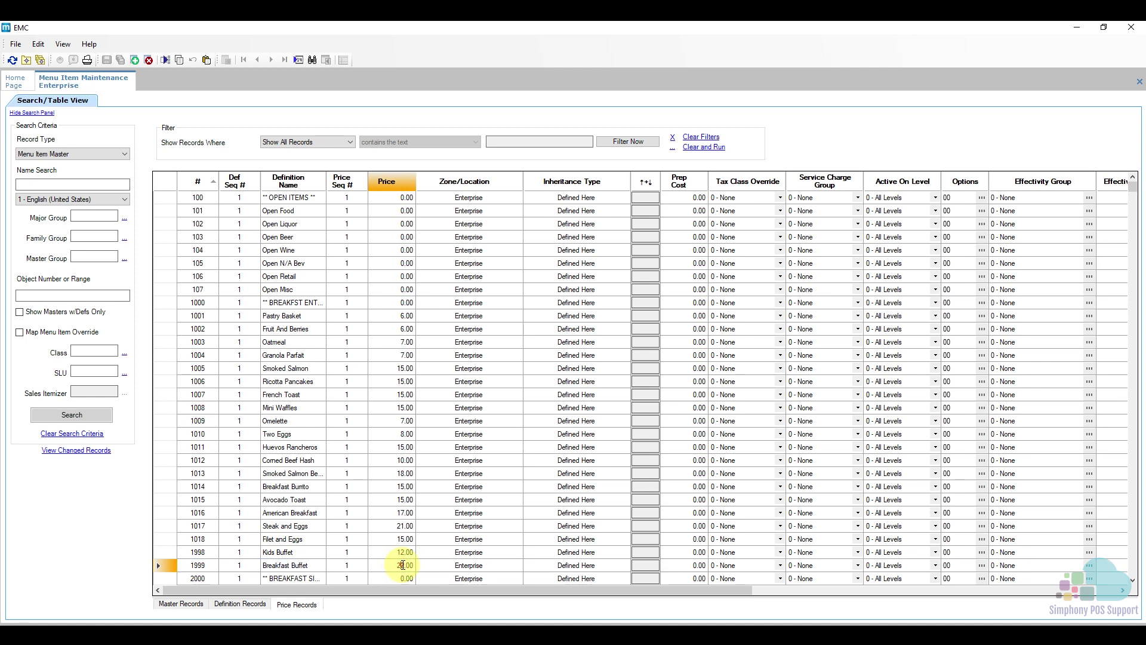
left_click_drag(404, 564, 399, 564)
type("4")
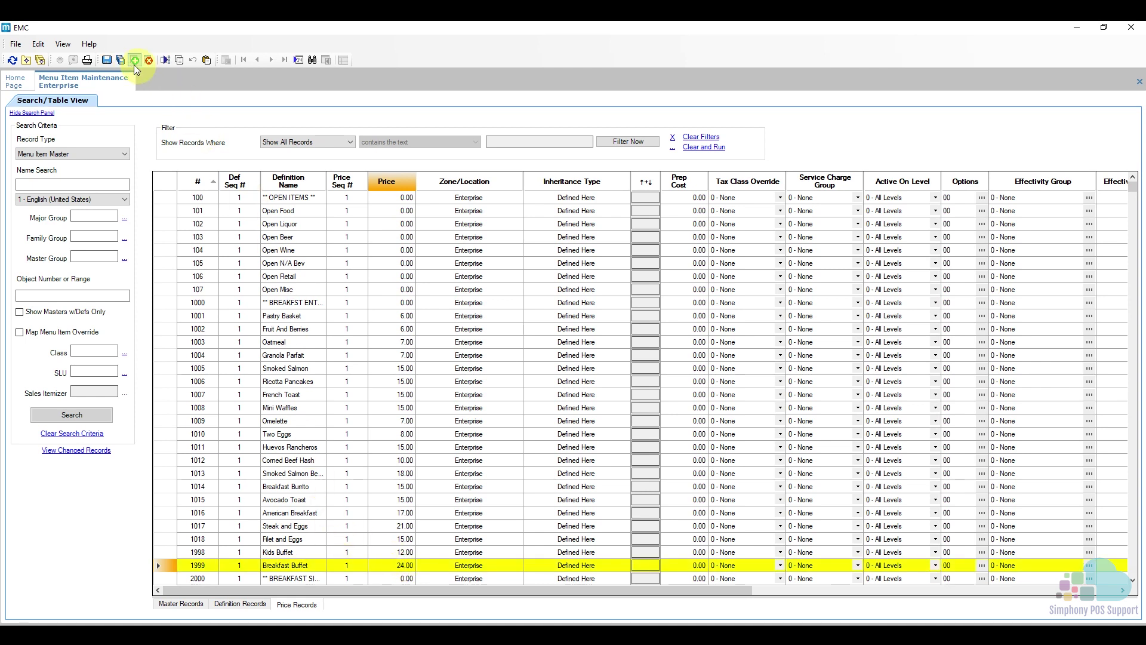
left_click(106, 61)
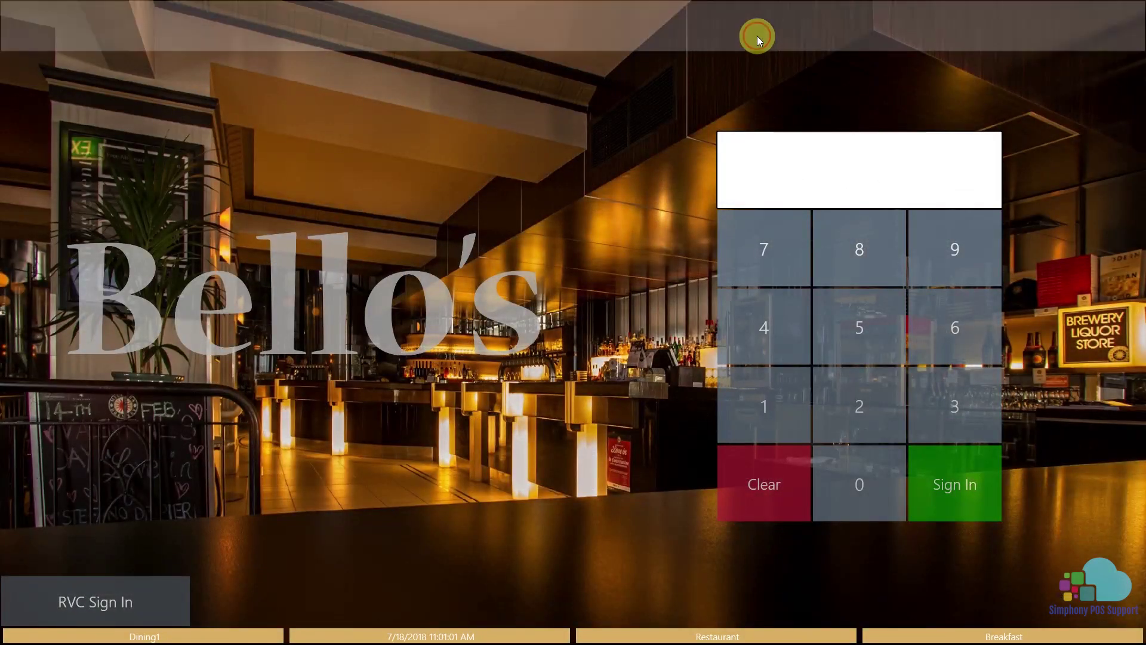
Sign in and begin a new check for table 2 with 1 guest
left_click(760, 412)
left_click(941, 475)
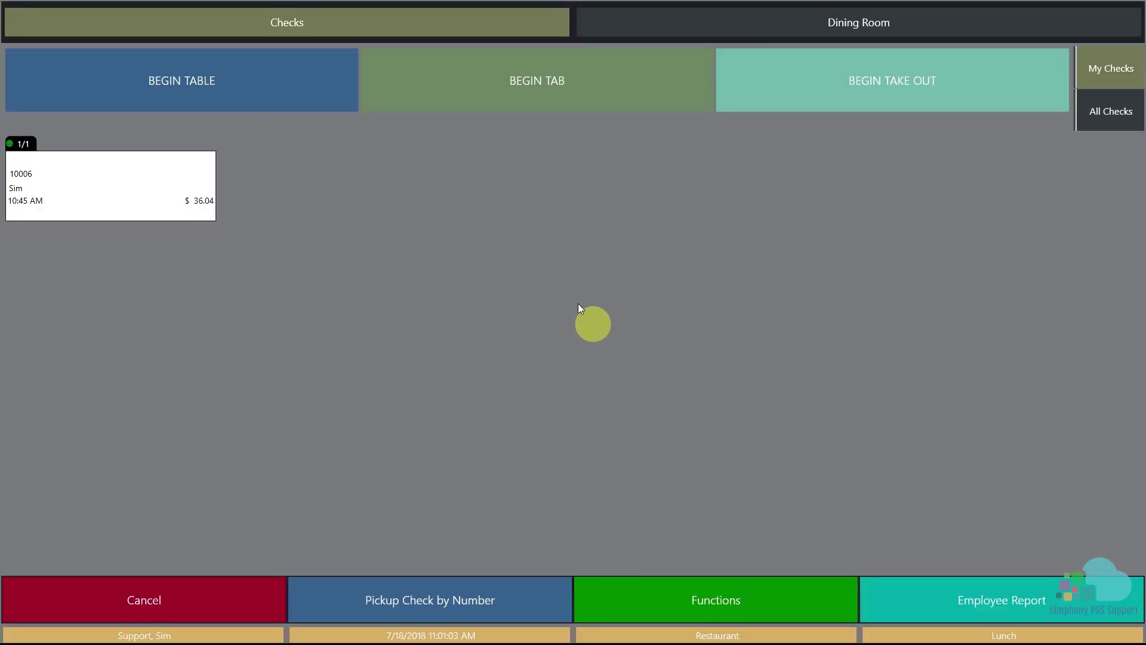
left_click(290, 103)
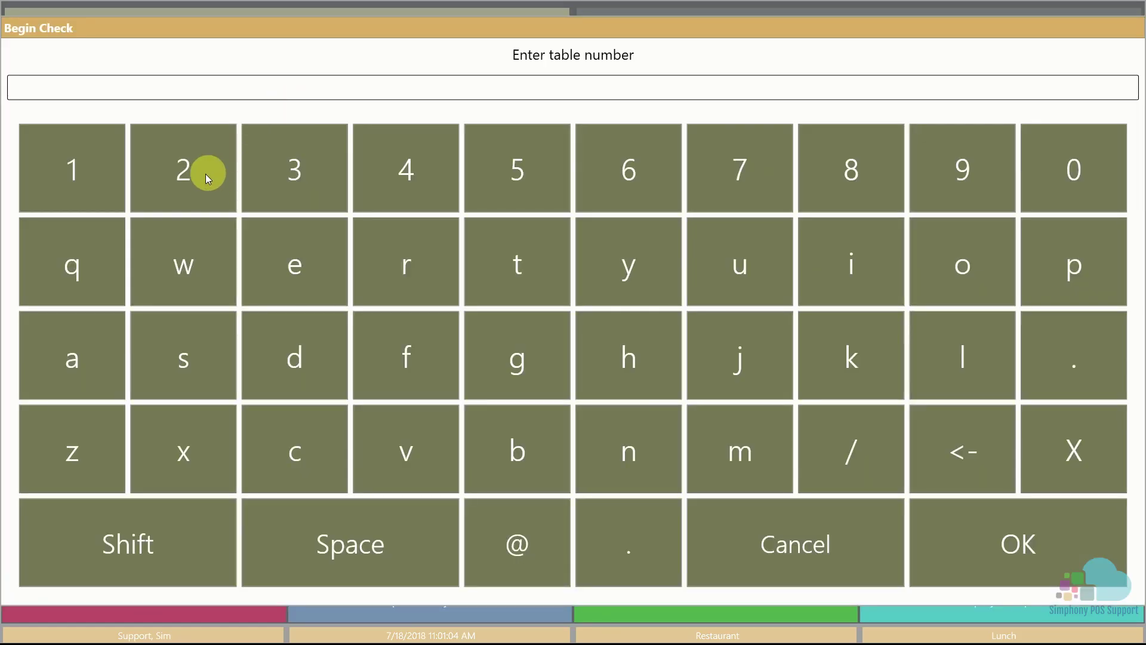
left_click(201, 178)
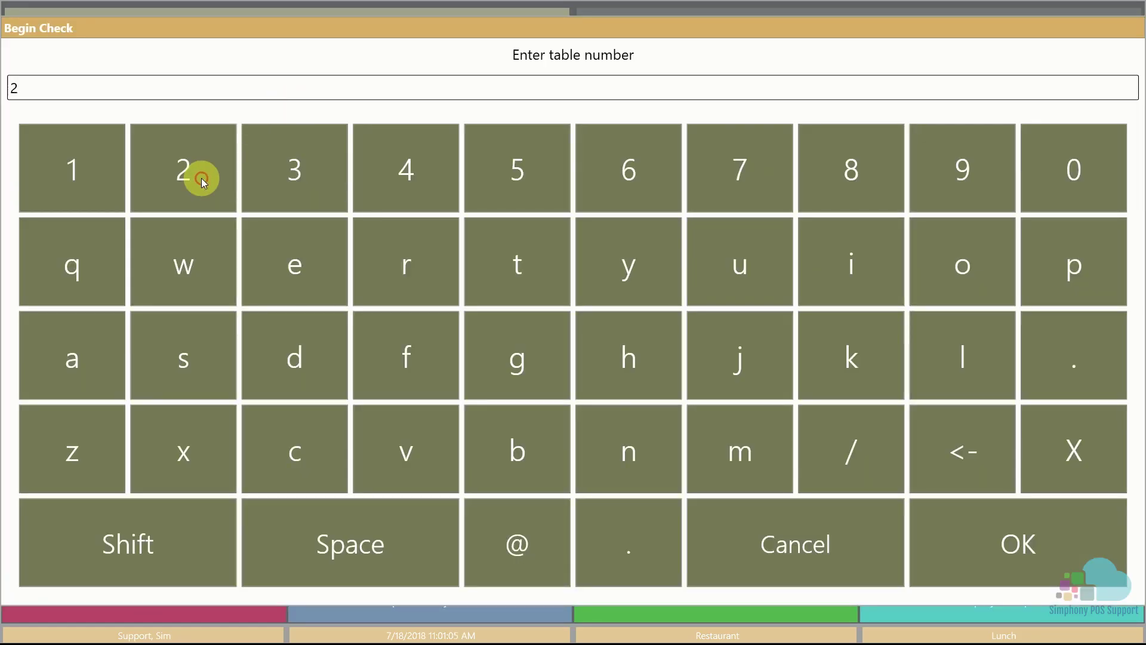
left_click(947, 523)
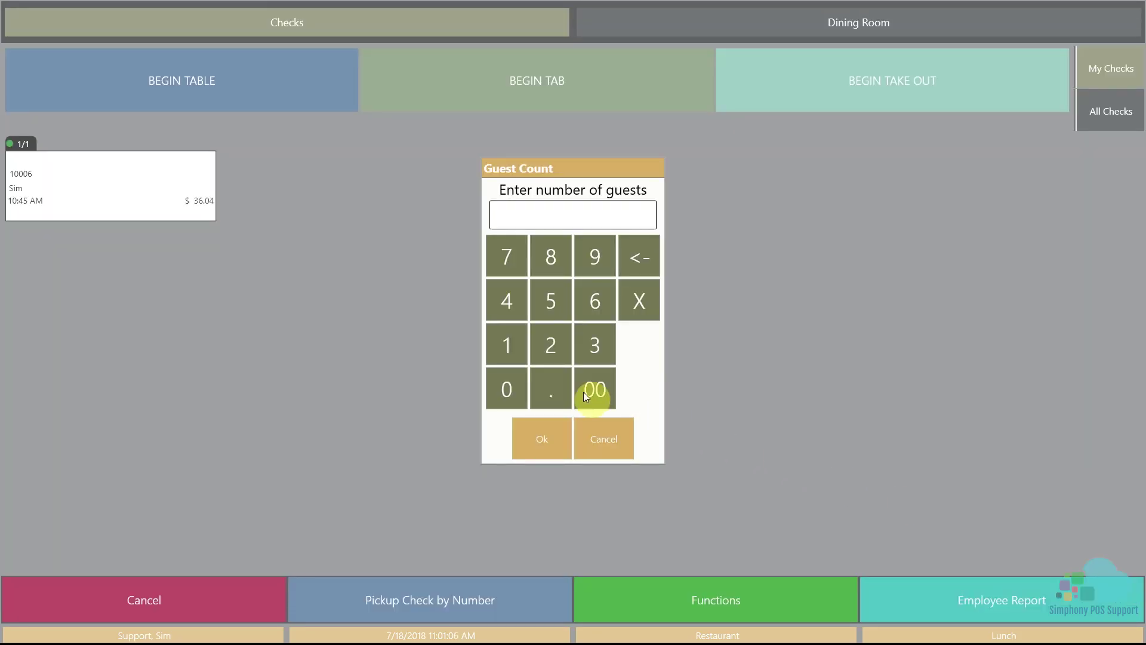
left_click(502, 352)
left_click(545, 442)
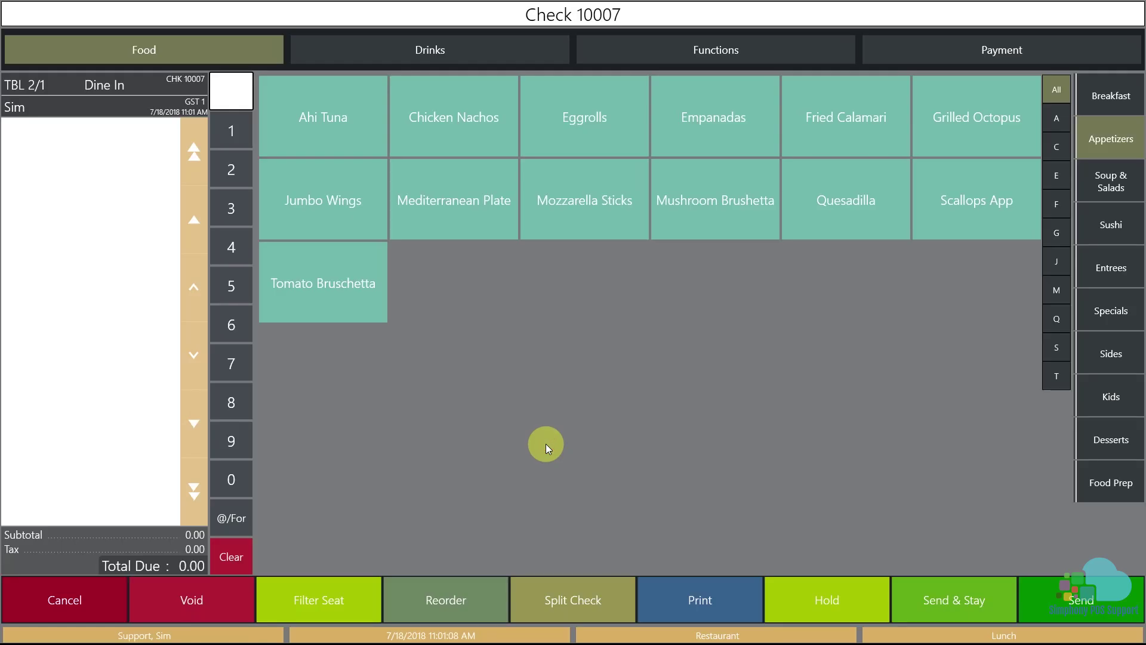
Ring up a Breakfast Buffet at 24.00 on seat 1
left_click(1091, 102)
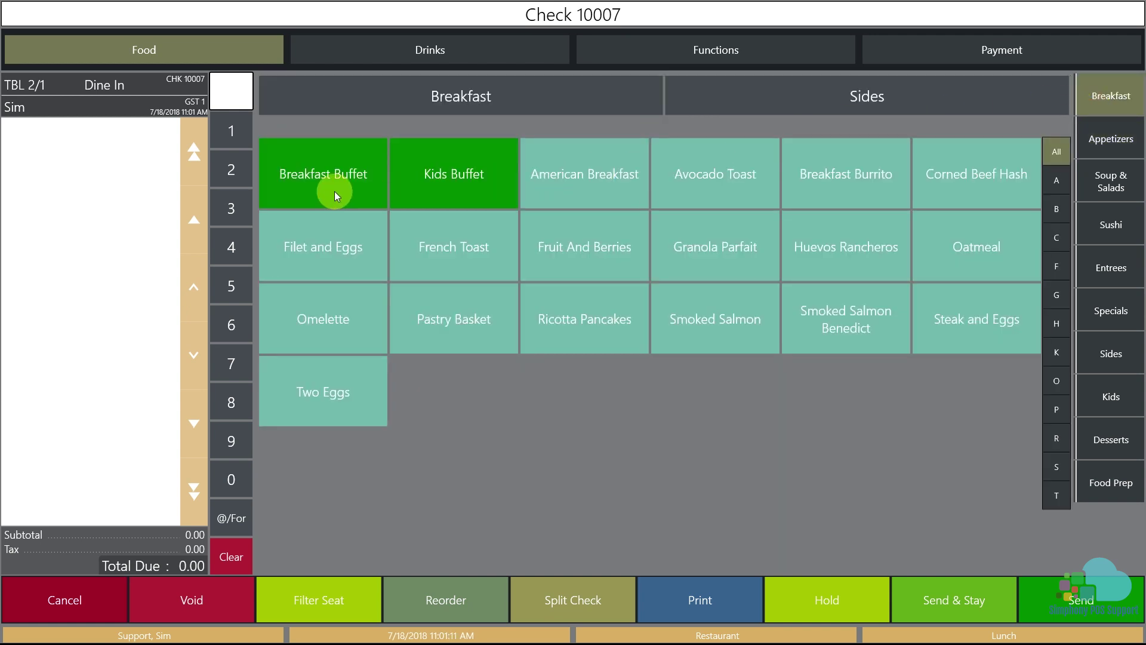
left_click(334, 191)
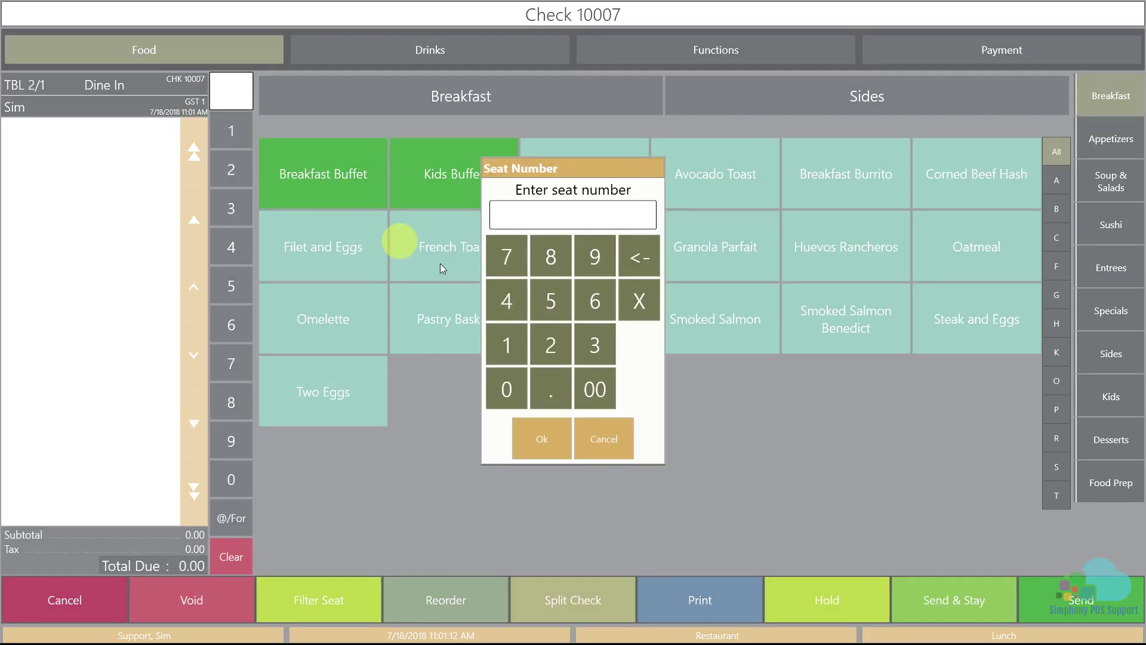
left_click(518, 360)
left_click(536, 435)
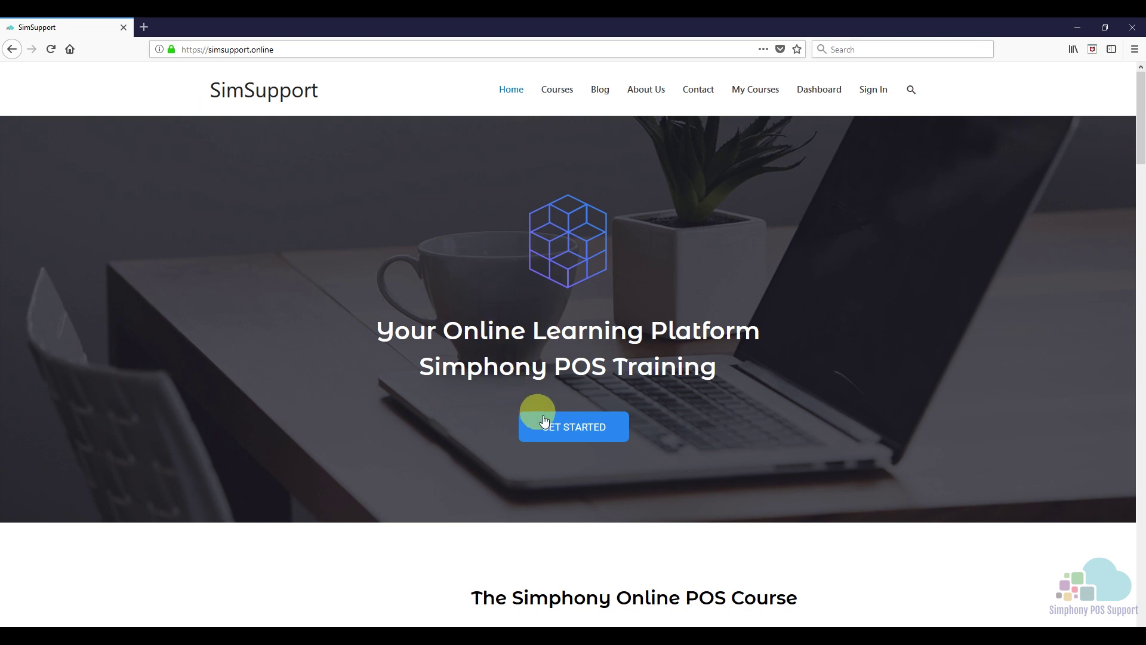
Go to the SimSupport Courses page via GET STARTED
left_click(561, 436)
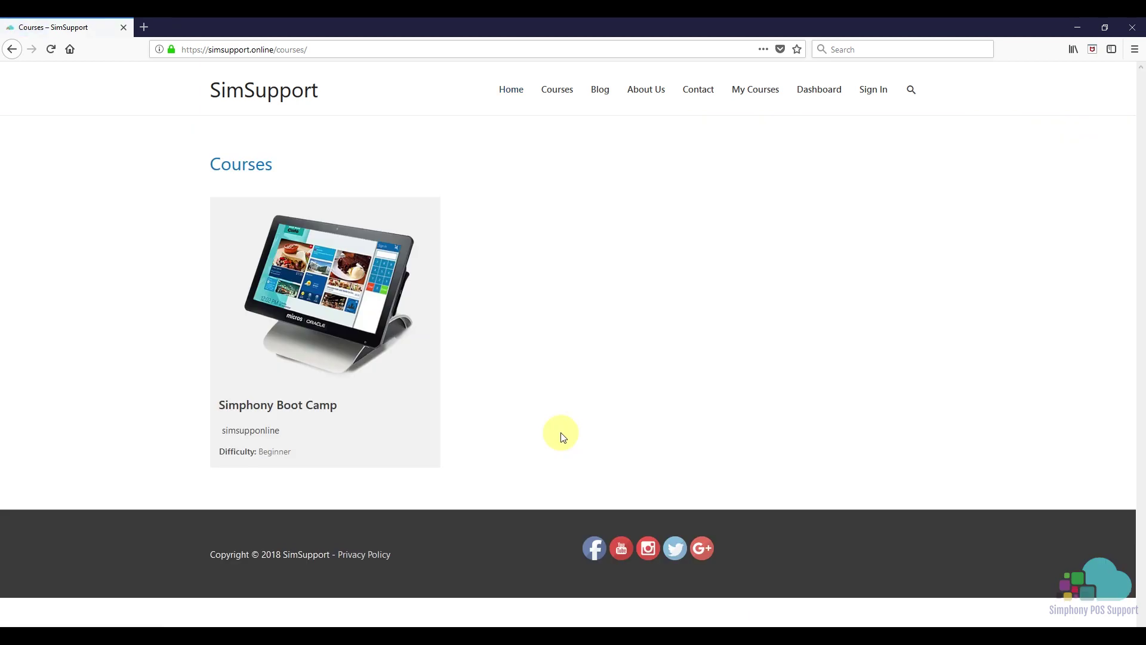